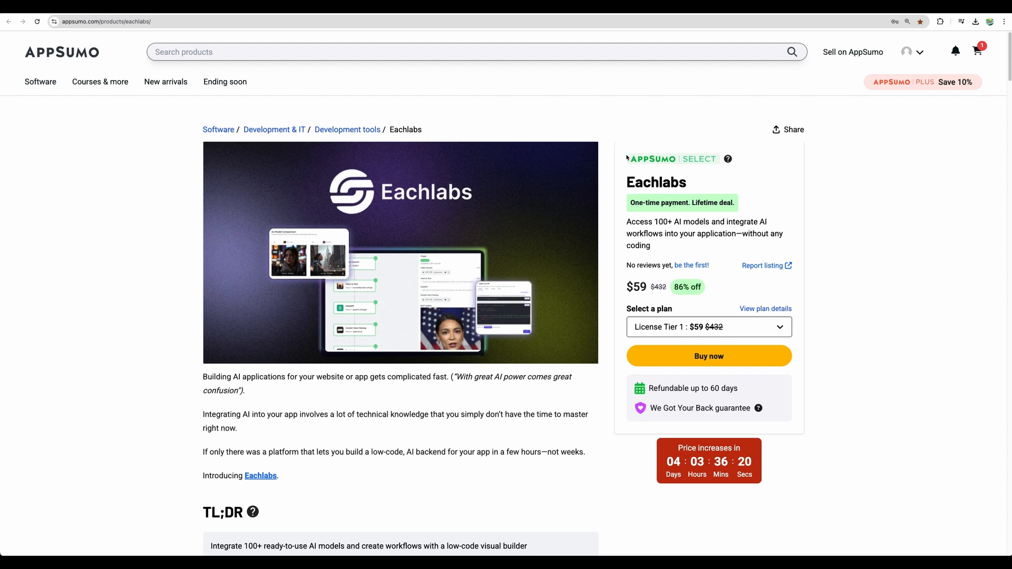
Step: Read through the Eachlabs deal overview, covering its AI models, 50+ workflow templates and multi-model comparison
{"action": "scroll", "coordinate": [616, 253], "scroll_direction": "down", "scroll_amount": 4}
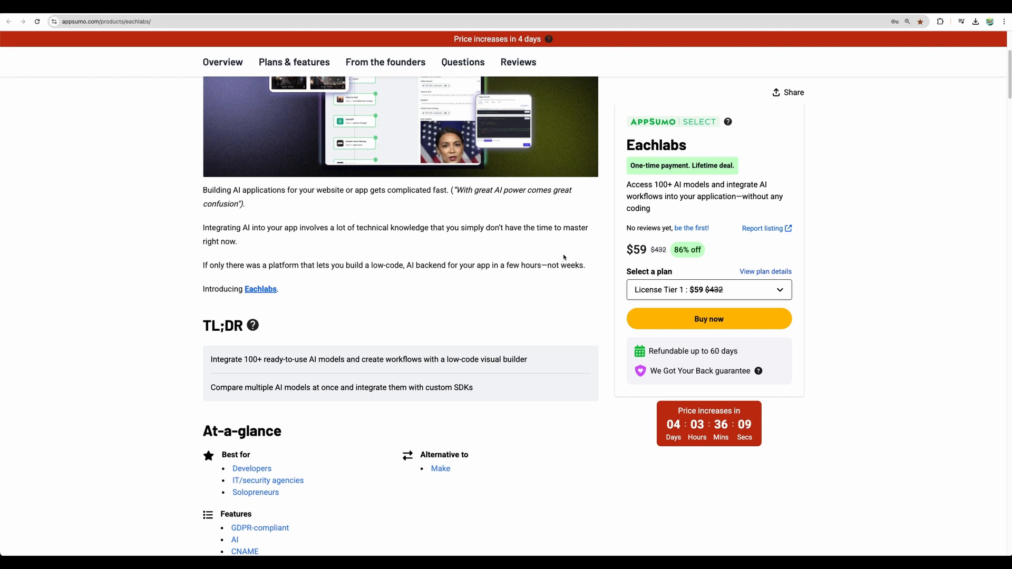
{"action": "scroll", "coordinate": [563, 257], "scroll_direction": "down", "scroll_amount": 15}
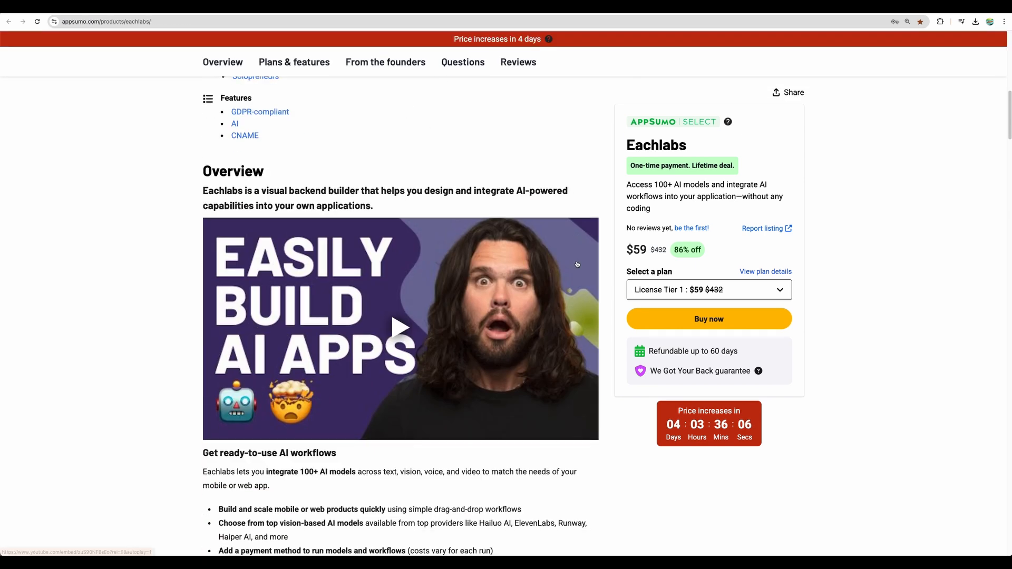
{"action": "scroll", "coordinate": [605, 261], "scroll_direction": "down", "scroll_amount": 3}
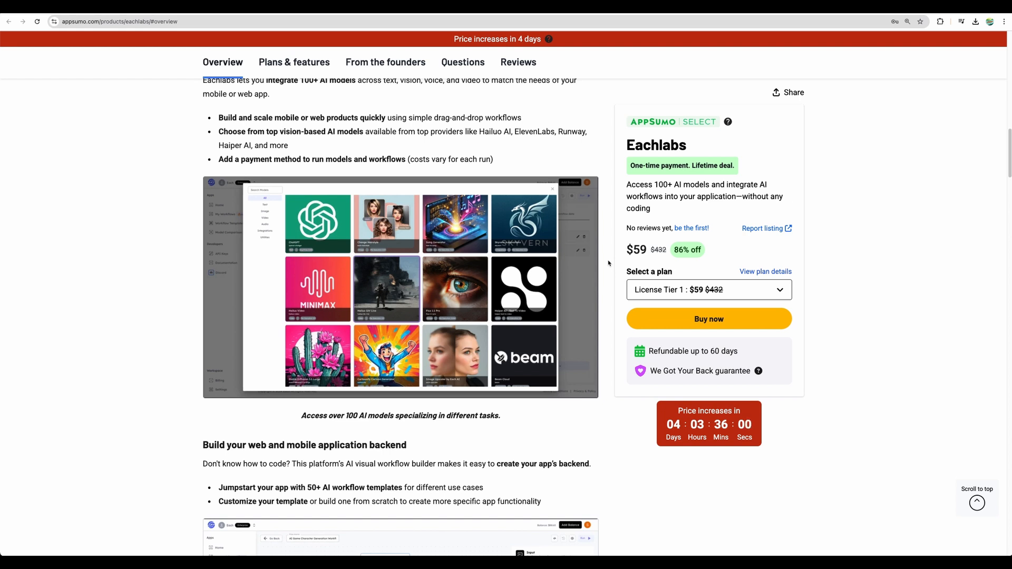
{"action": "scroll", "coordinate": [611, 266], "scroll_direction": "down", "scroll_amount": 5}
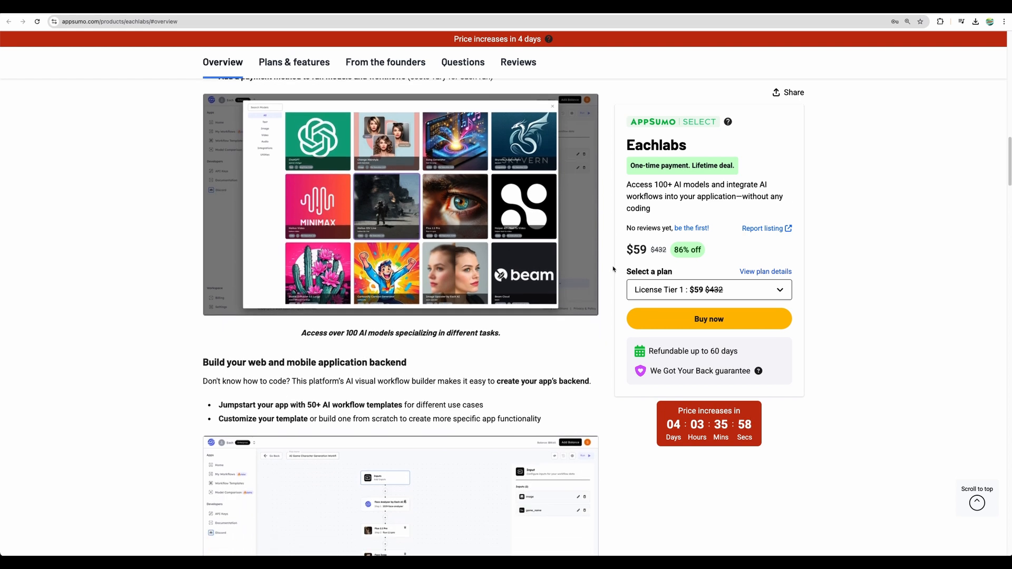
{"action": "scroll", "coordinate": [501, 284], "scroll_direction": "down", "scroll_amount": 1}
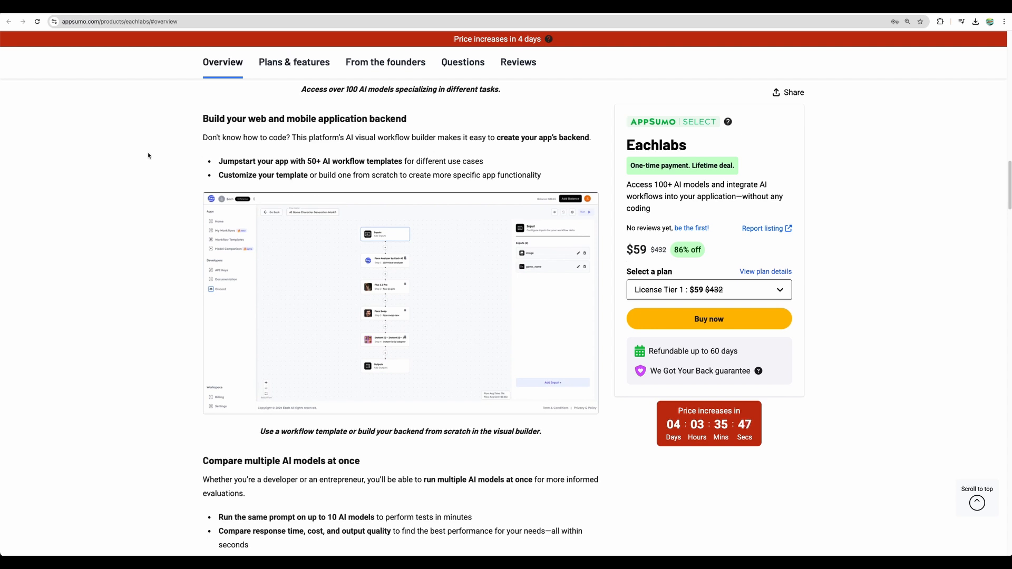
{"action": "scroll", "coordinate": [601, 354], "scroll_direction": "up", "scroll_amount": 1}
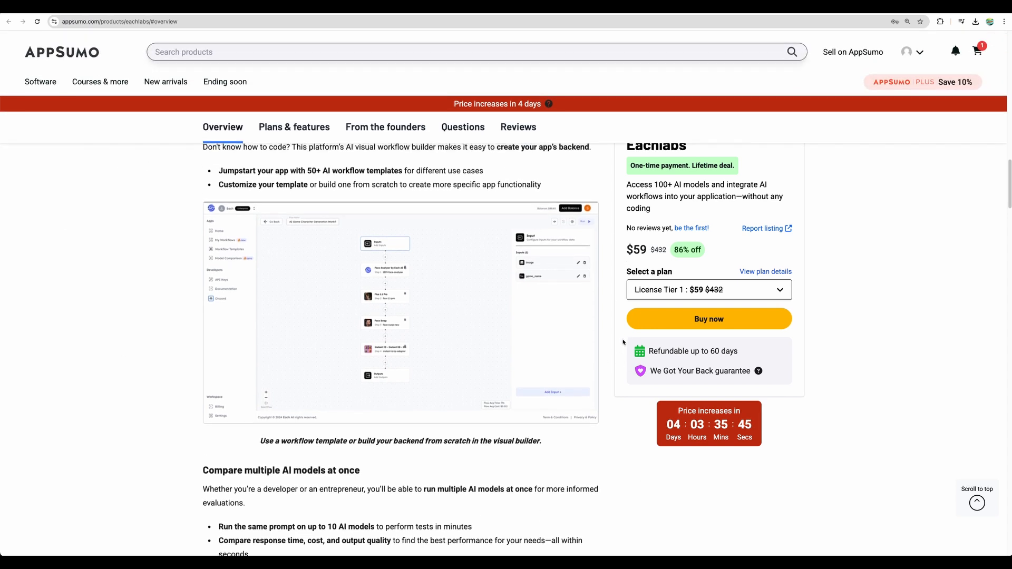
{"action": "left_click_drag", "start_coordinate": [227, 175], "coordinate": [404, 176]}
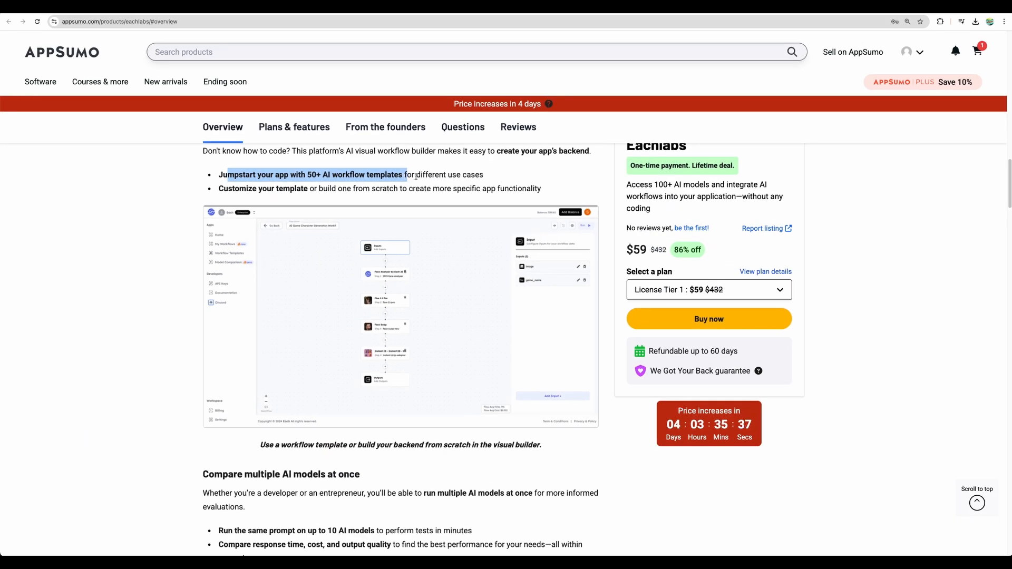
{"action": "left_click", "coordinate": [457, 178]}
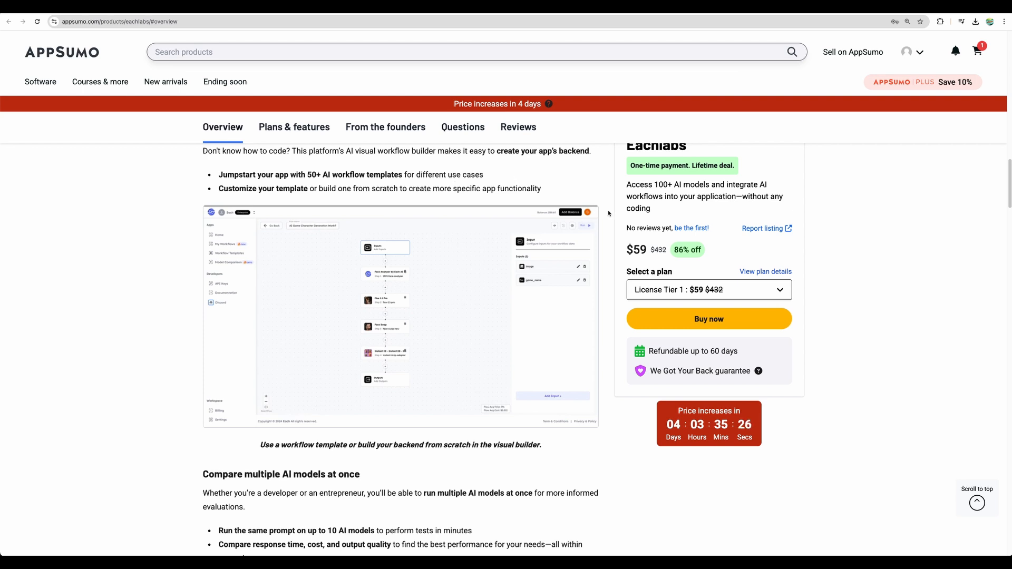
{"action": "scroll", "coordinate": [615, 337], "scroll_direction": "down", "scroll_amount": 8}
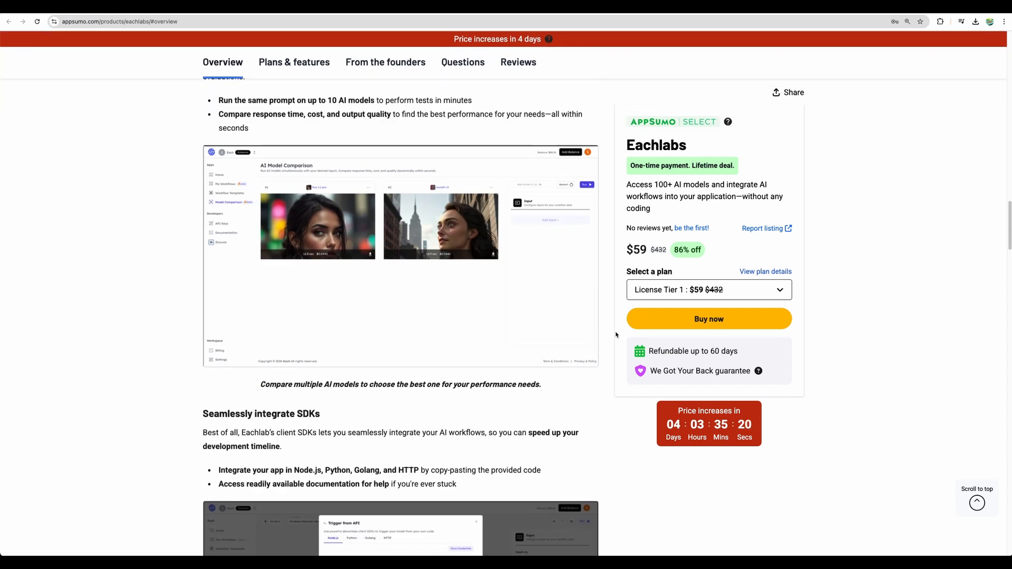
{"action": "scroll", "coordinate": [616, 335], "scroll_direction": "down", "scroll_amount": 3}
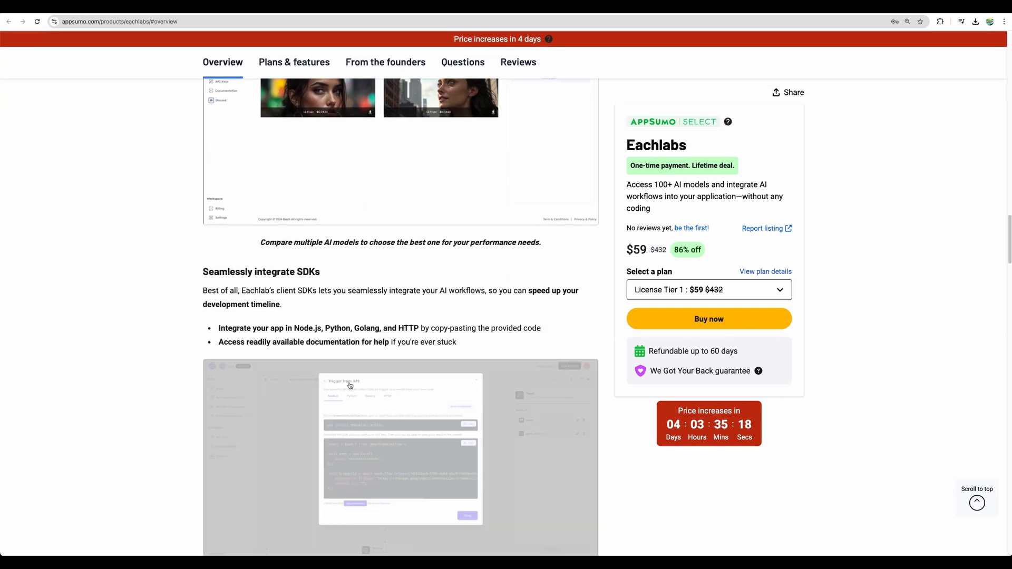
Step: Examine the "Seamlessly integrate SDKs" section, highlighting its heading and integration points
{"action": "left_click_drag", "start_coordinate": [204, 266], "coordinate": [457, 342]}
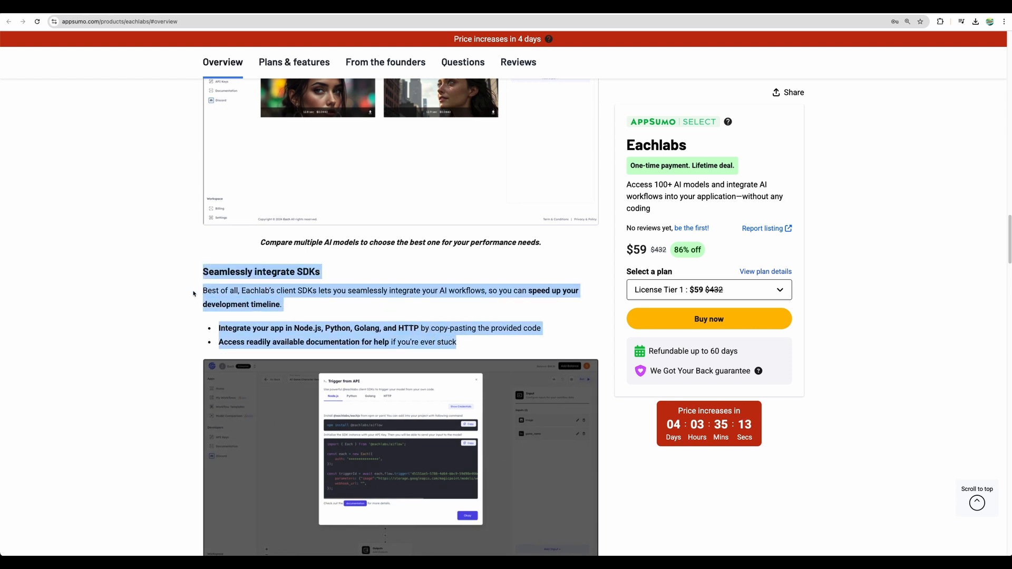
{"action": "scroll", "coordinate": [174, 294], "scroll_direction": "up", "scroll_amount": 3}
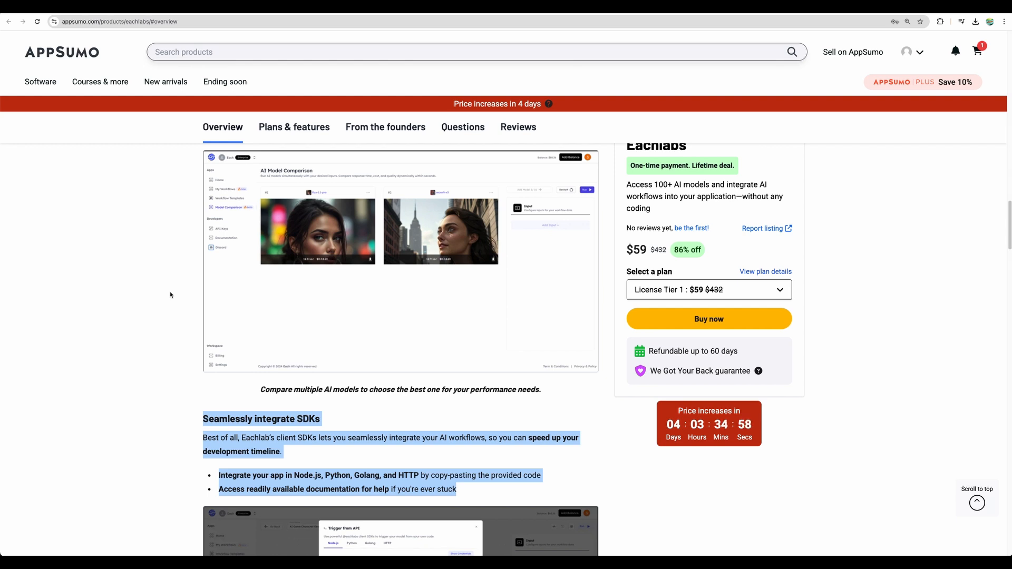
{"action": "left_click_drag", "start_coordinate": [207, 417], "coordinate": [457, 489]}
{"action": "scroll", "coordinate": [276, 318], "scroll_direction": "down", "scroll_amount": 3}
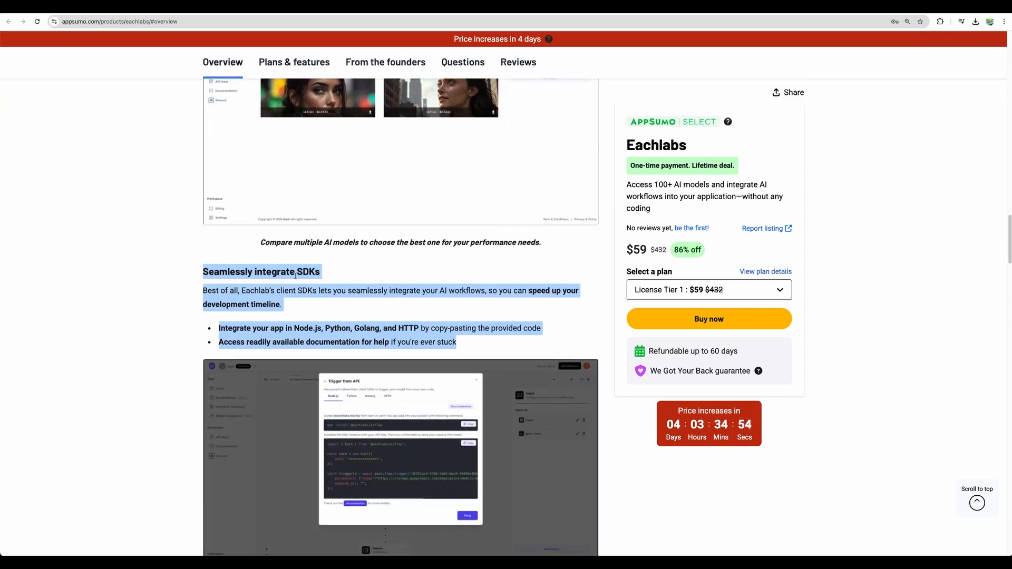
{"action": "left_click_drag", "start_coordinate": [295, 275], "coordinate": [317, 272]}
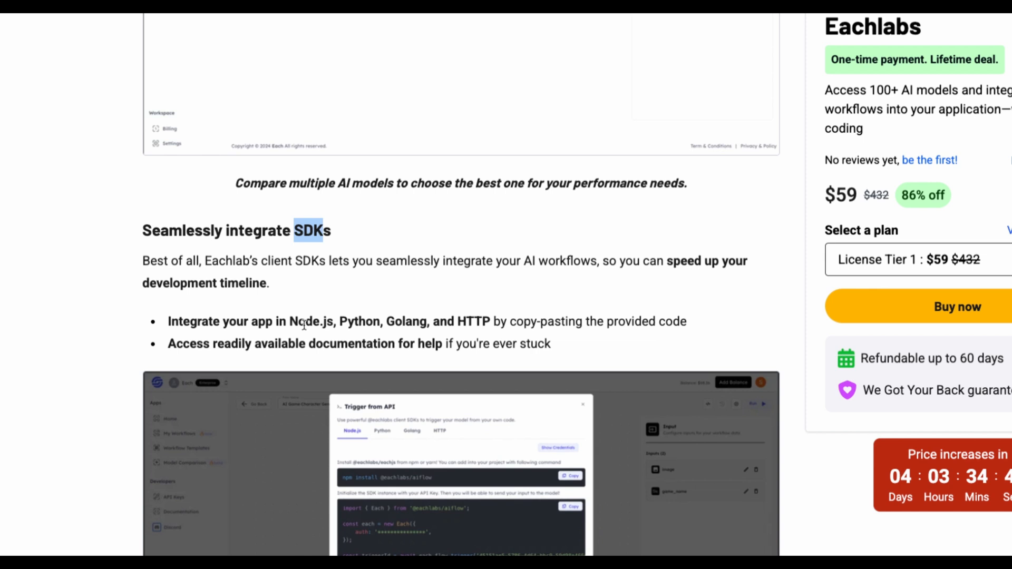
Step: Look over the Eachlabs product summary and the Plans & features table with its three license tiers
{"action": "scroll", "coordinate": [285, 337], "scroll_direction": "down", "scroll_amount": 10}
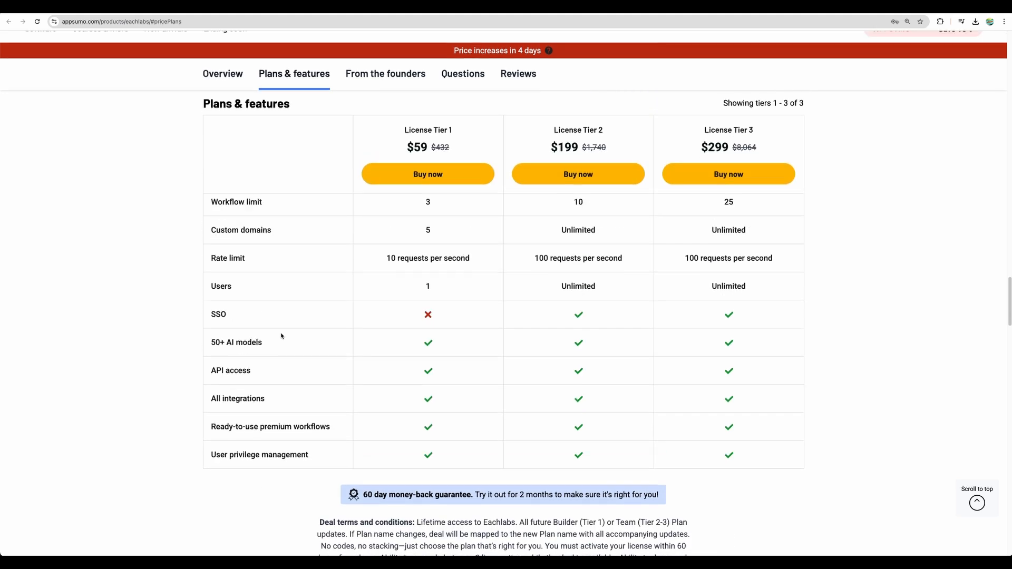
{"action": "scroll", "coordinate": [282, 335], "scroll_direction": "up", "scroll_amount": 1}
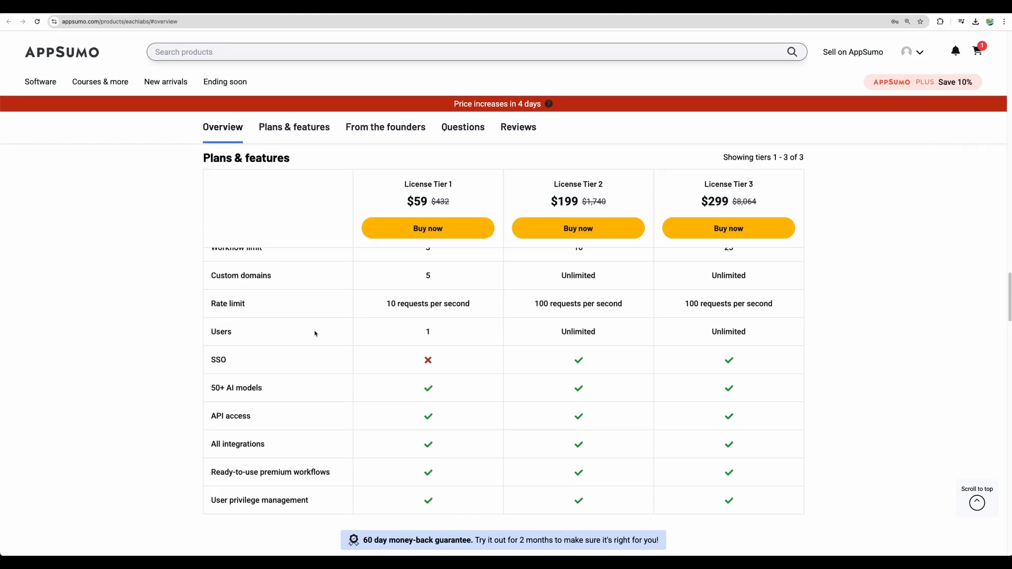
{"action": "scroll", "coordinate": [315, 334], "scroll_direction": "up", "scroll_amount": 1}
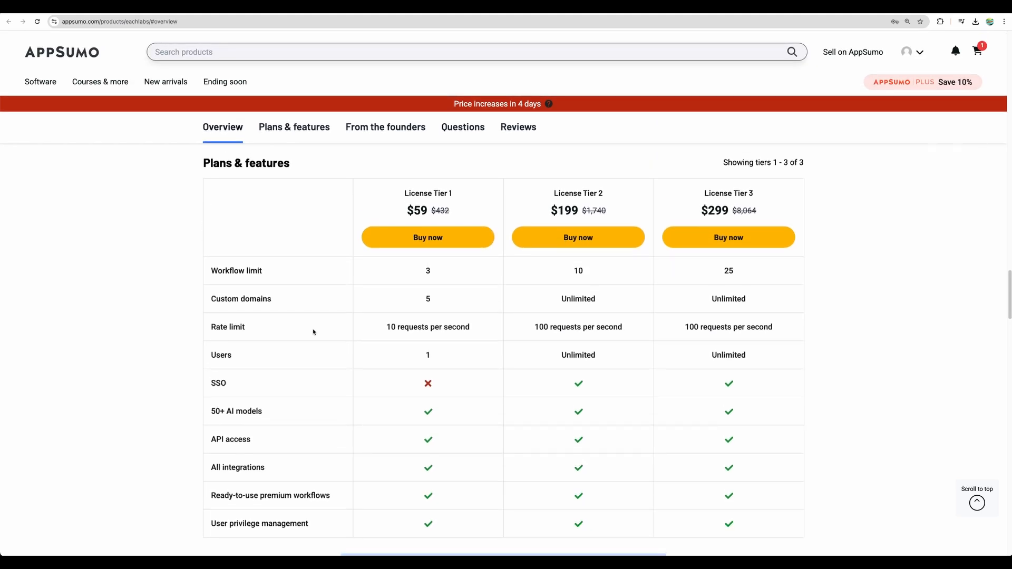
{"action": "scroll", "coordinate": [313, 332], "scroll_direction": "up", "scroll_amount": 15}
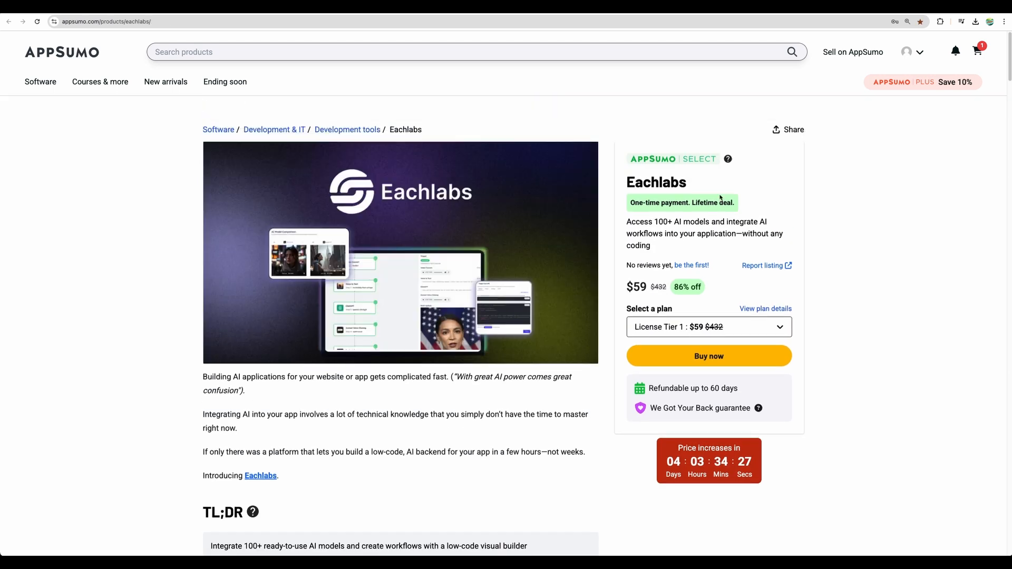
{"action": "double_click", "coordinate": [639, 184]}
{"action": "scroll", "coordinate": [609, 388], "scroll_direction": "down", "scroll_amount": 10}
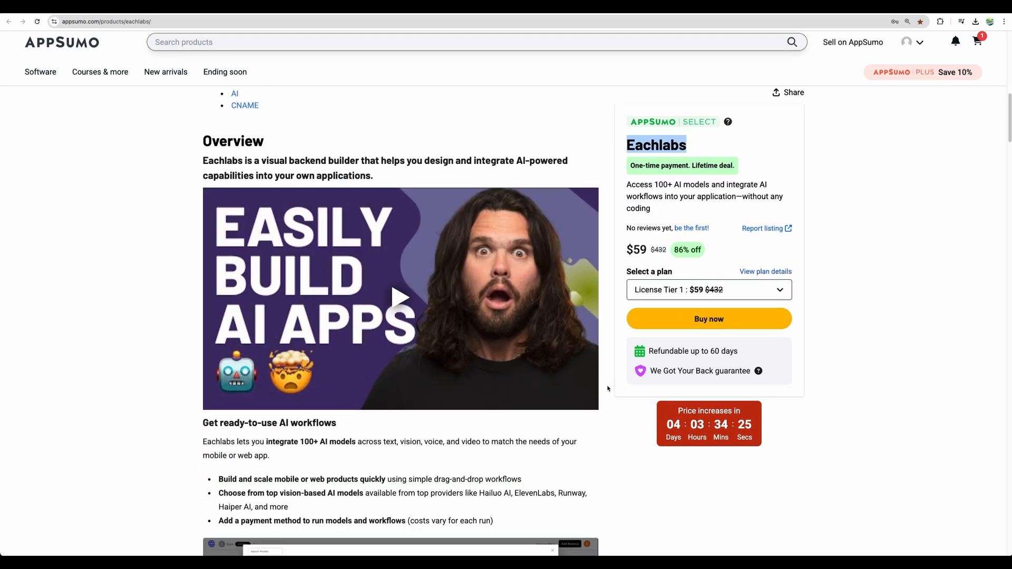
{"action": "scroll", "coordinate": [609, 389], "scroll_direction": "down", "scroll_amount": 15}
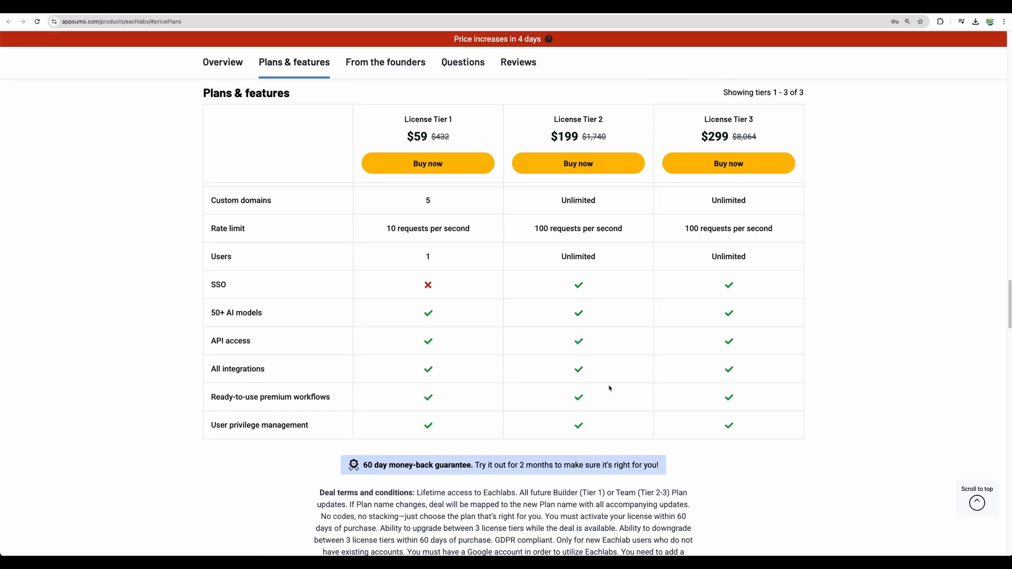
{"action": "scroll", "coordinate": [609, 389], "scroll_direction": "up", "scroll_amount": 1}
{"action": "scroll", "coordinate": [609, 388], "scroll_direction": "up", "scroll_amount": 2}
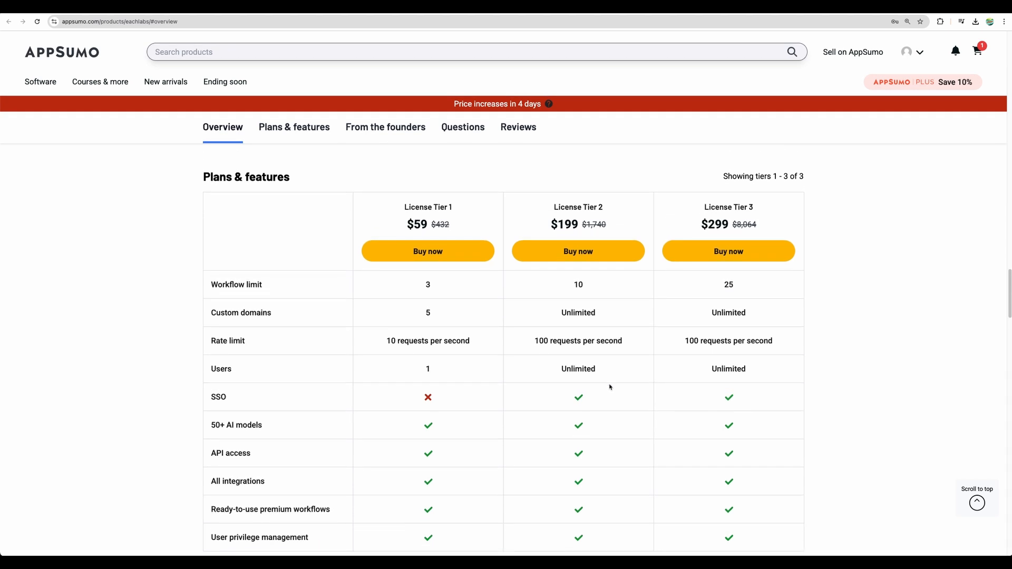
Step: Compare the workflow limits across License Tiers 1, 2 and 3 and check the deal terms below the table
{"action": "left_click", "coordinate": [409, 284]}
{"action": "left_click_drag", "start_coordinate": [409, 284], "coordinate": [721, 293]}
{"action": "left_click", "coordinate": [464, 293]}
{"action": "scroll", "coordinate": [460, 290], "scroll_direction": "down", "scroll_amount": 5}
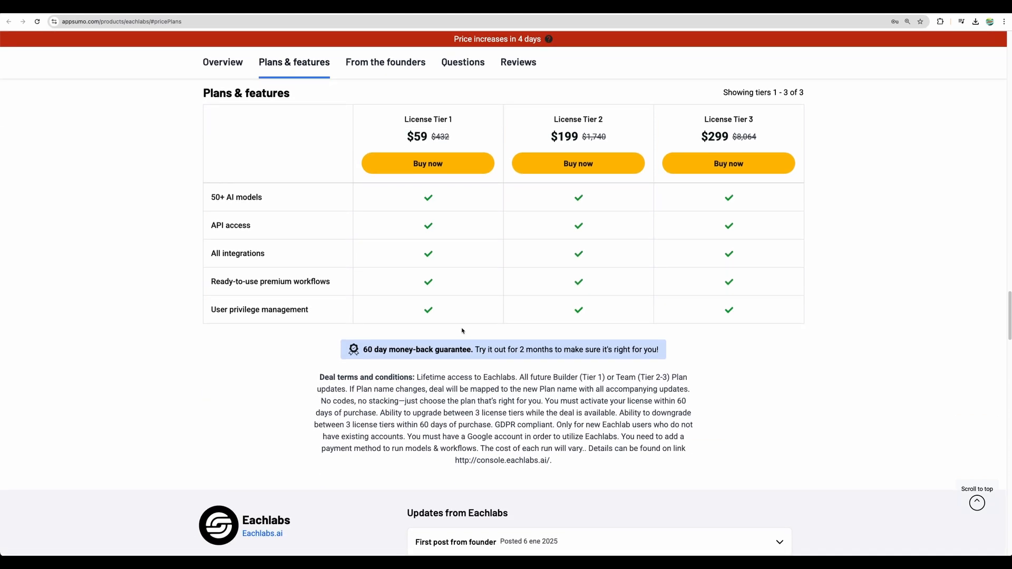
{"action": "scroll", "coordinate": [474, 326], "scroll_direction": "up", "scroll_amount": 3}
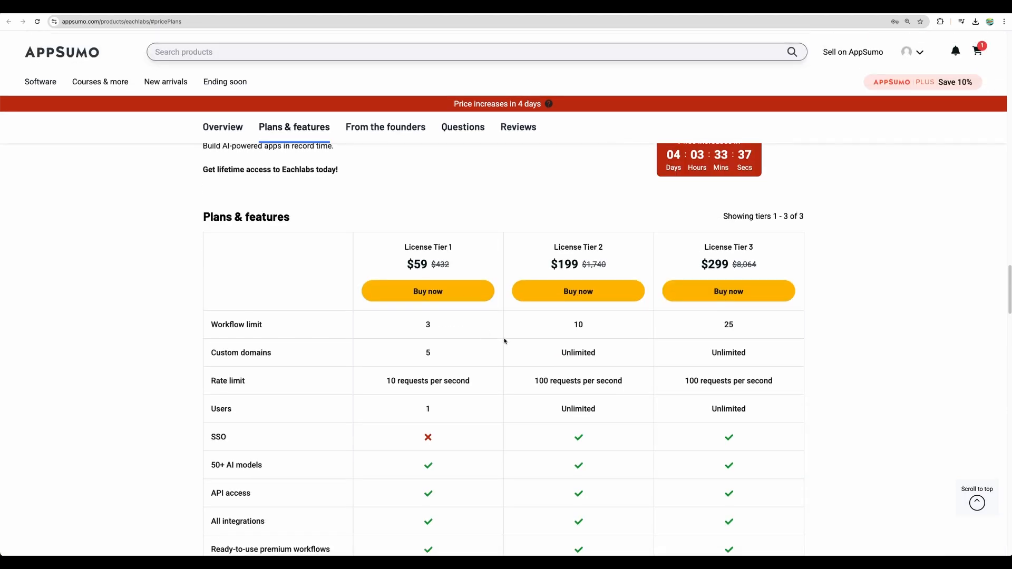
{"action": "scroll", "coordinate": [506, 343], "scroll_direction": "down", "scroll_amount": 2}
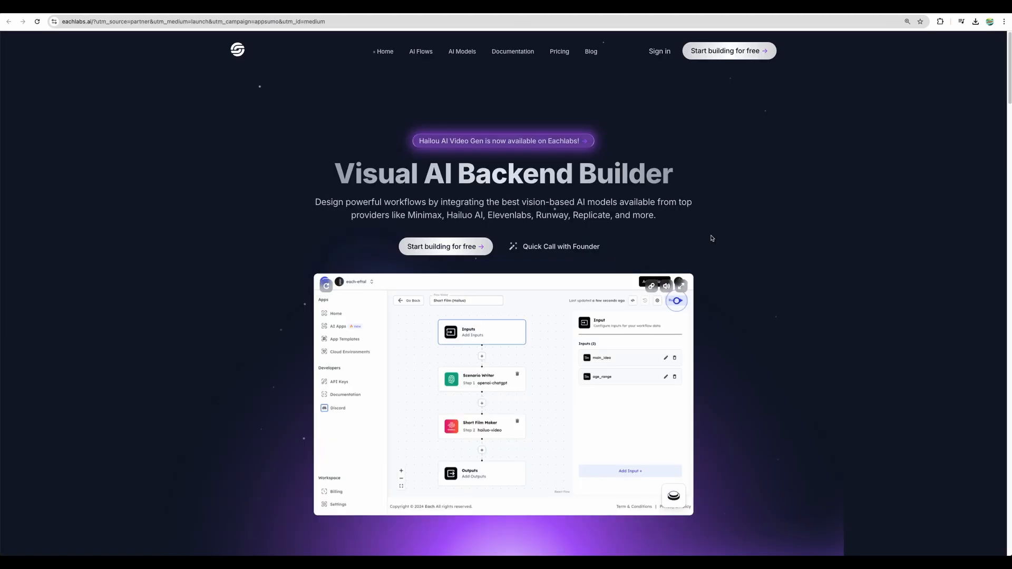
{"action": "scroll", "coordinate": [714, 231], "scroll_direction": "down", "scroll_amount": 2}
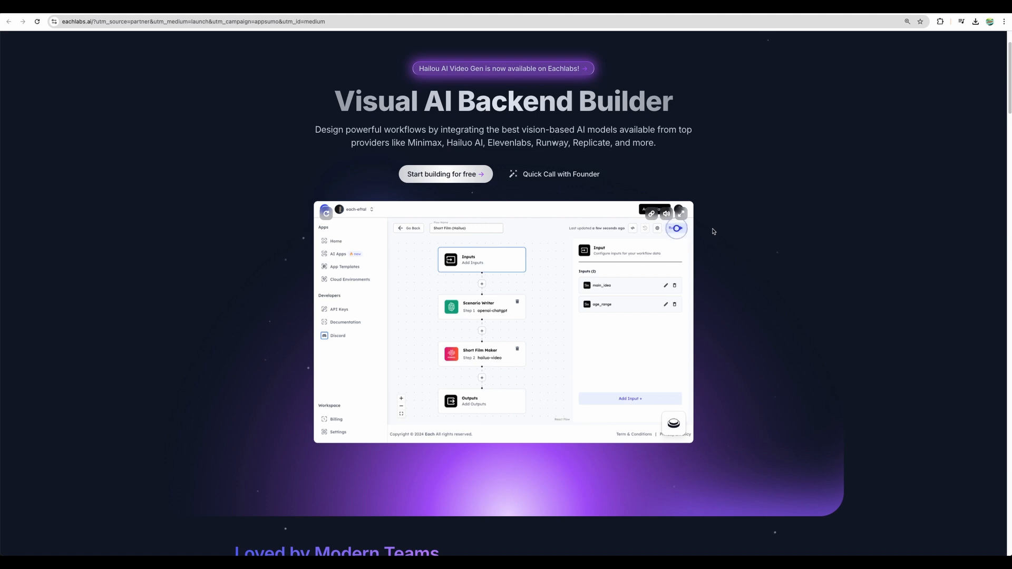
Step: Switch to the Eachlabs console and open the saved workflow "Youtube Video Summarizer Workflow - Clone"
{"action": "scroll", "coordinate": [713, 230], "scroll_direction": "down", "scroll_amount": 8}
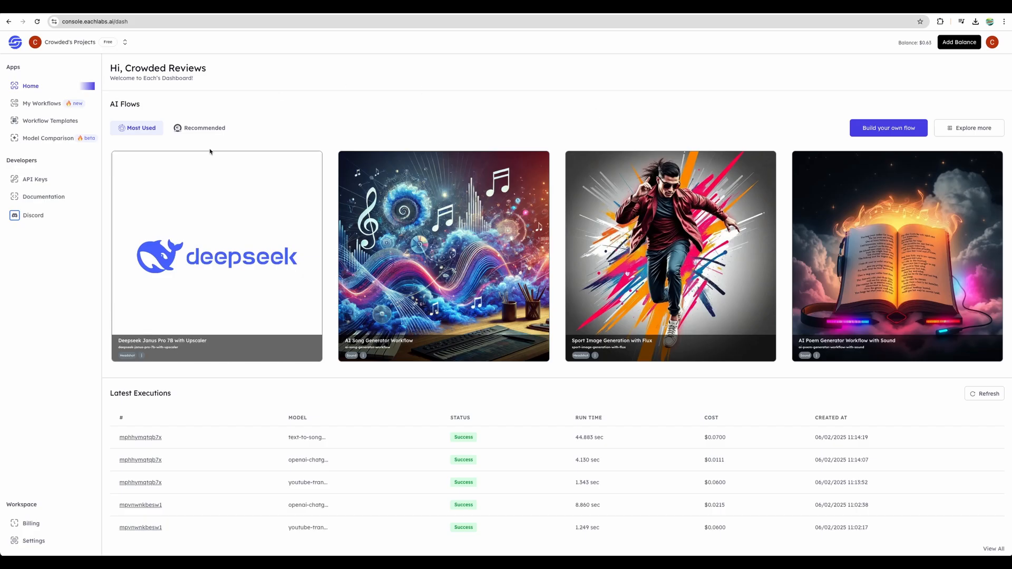
{"action": "left_click", "coordinate": [42, 103]}
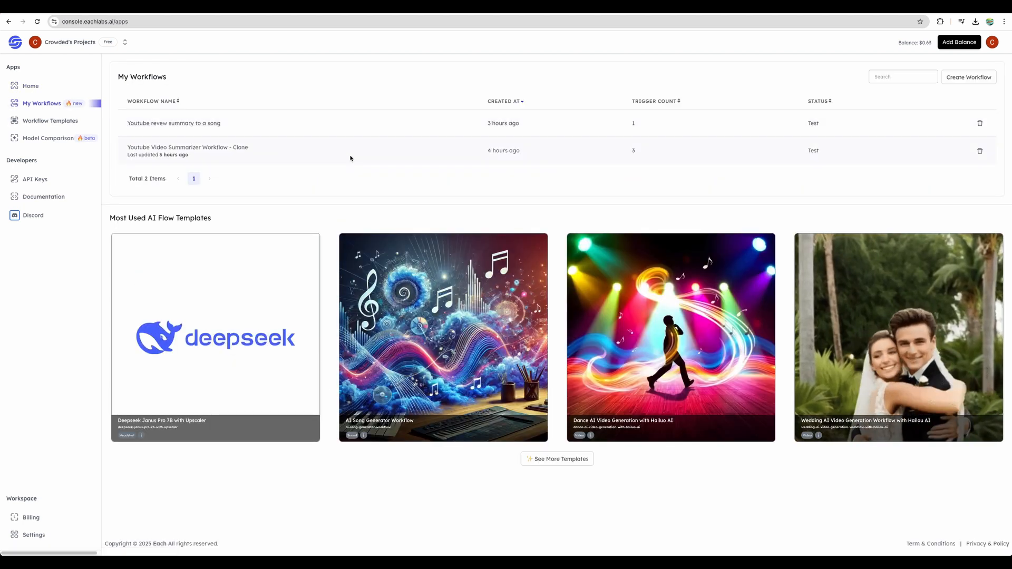
{"action": "left_click", "coordinate": [168, 147]}
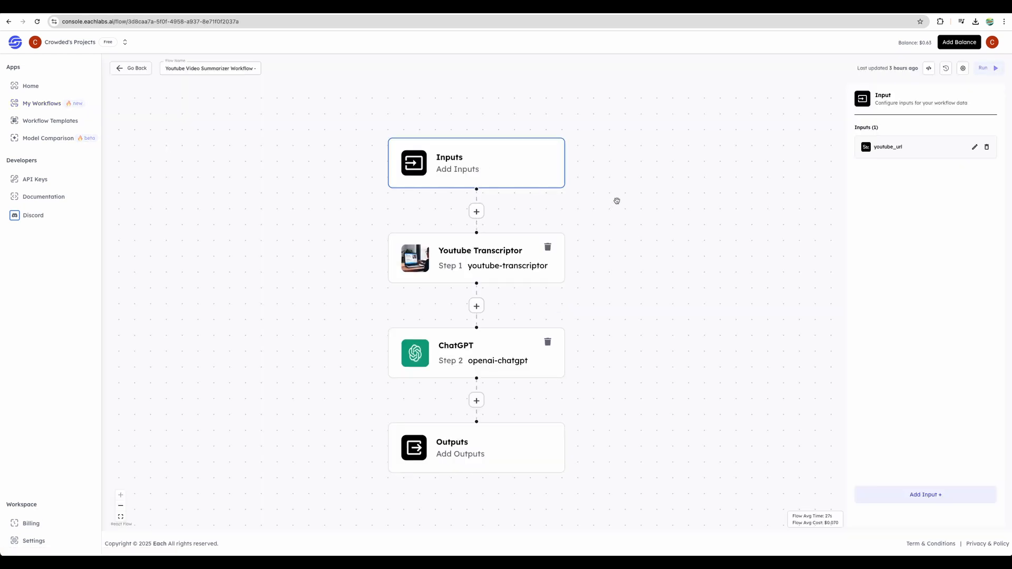
Step: Inspect the settings of the Youtube Transcriptor step and the ChatGPT step, including its full user prompt
{"action": "left_click", "coordinate": [483, 254]}
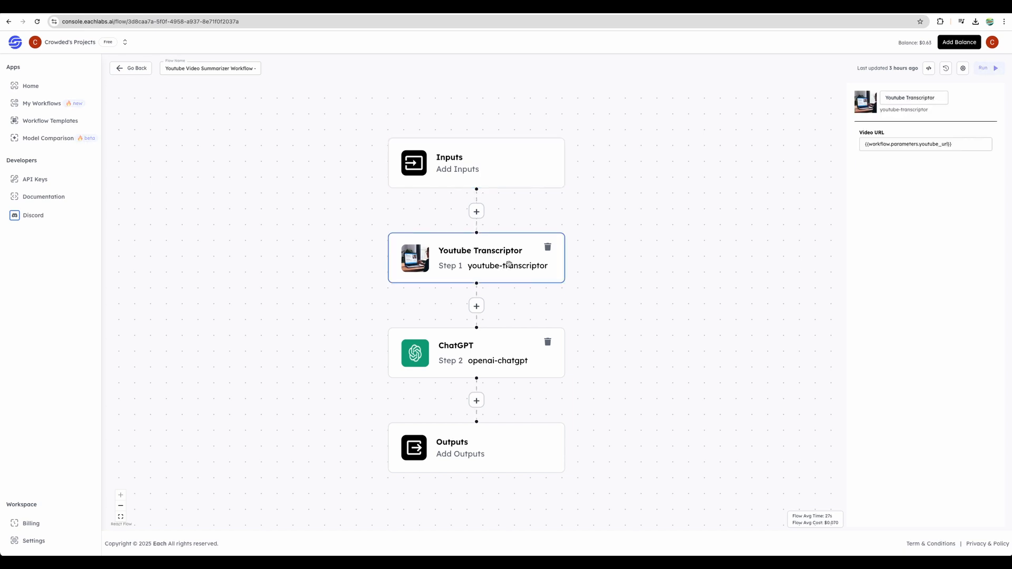
{"action": "left_click", "coordinate": [505, 355]}
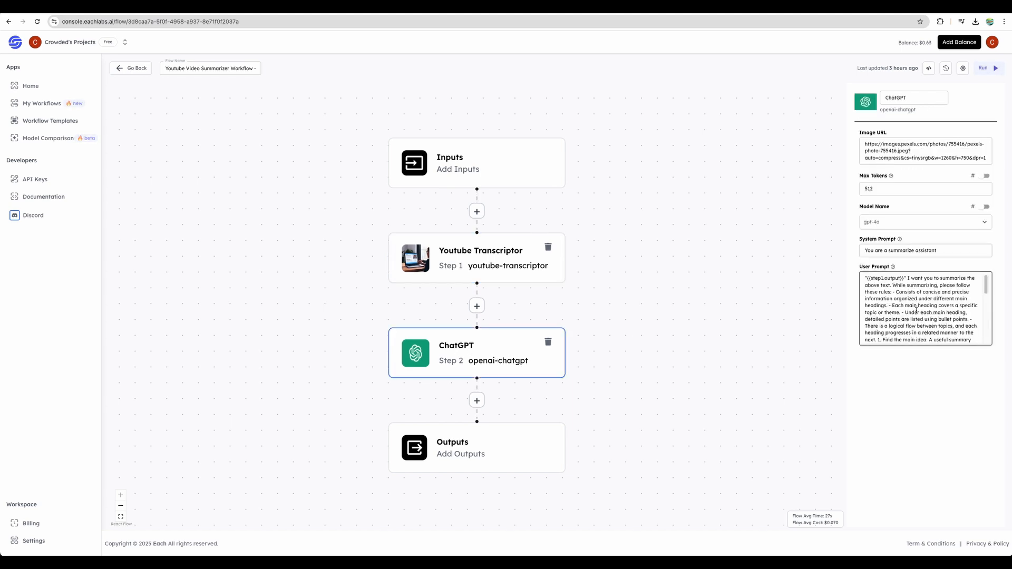
{"action": "scroll", "coordinate": [908, 307], "scroll_direction": "down", "scroll_amount": 1}
{"action": "scroll", "coordinate": [904, 304], "scroll_direction": "up", "scroll_amount": 1}
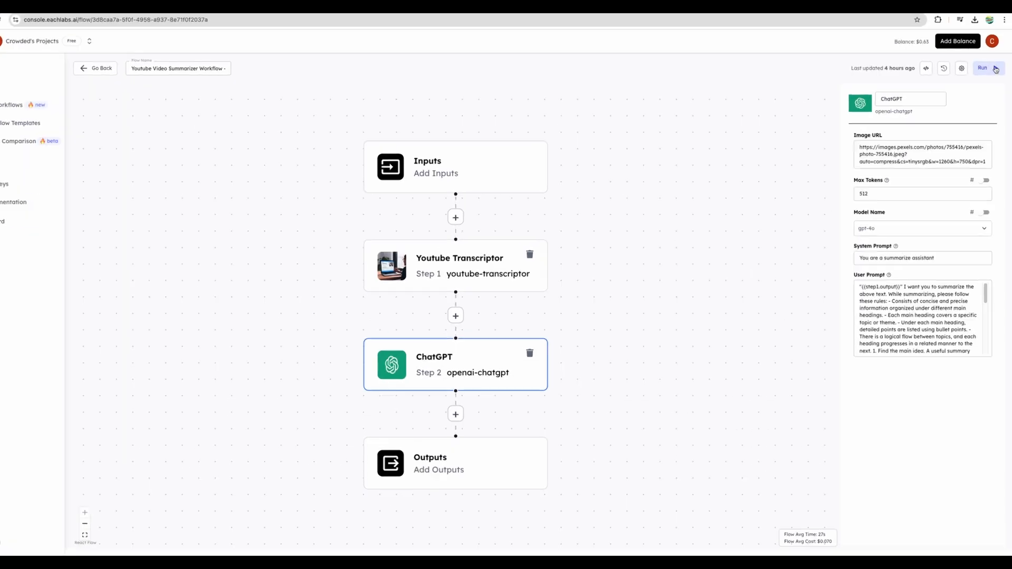
Step: Run the summarizer workflow with the copied YouTube link (watch?v=qr2AlQQ6CnQ) as its youtube_url input
{"action": "left_click", "coordinate": [995, 69]}
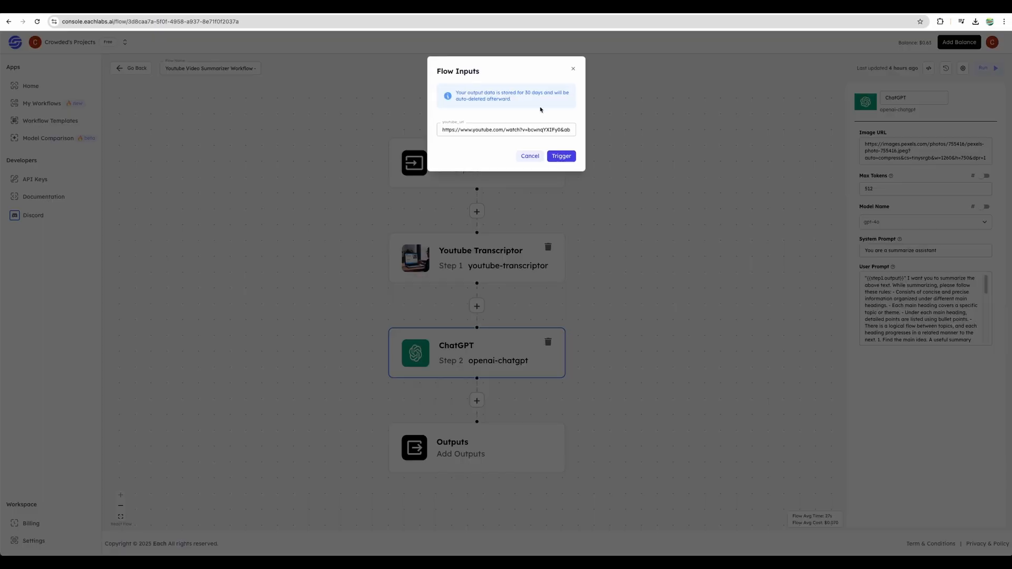
{"action": "triple_click", "coordinate": [497, 127]}
{"action": "key", "text": "super+equal"}
{"action": "key", "text": "super+equal"}
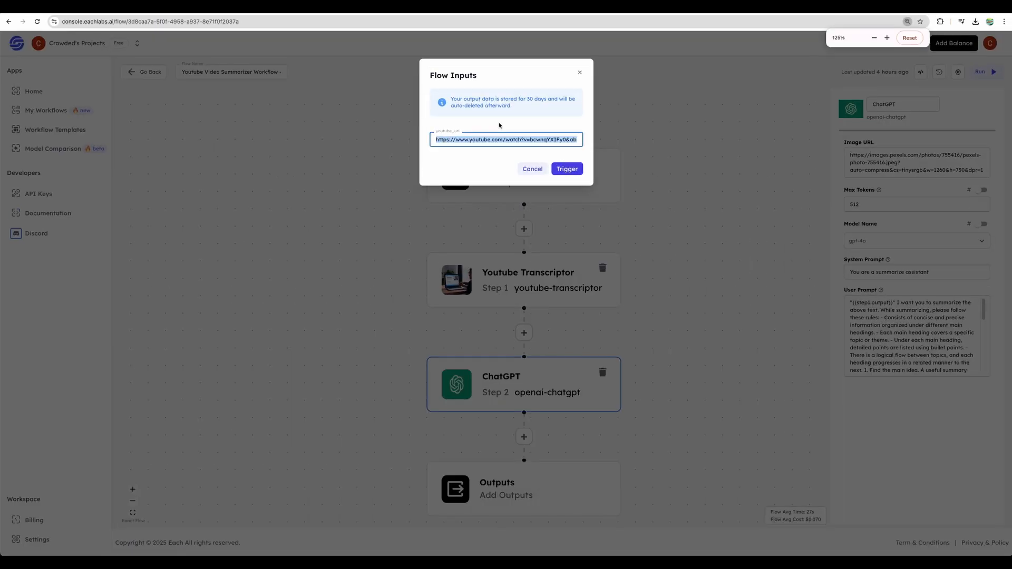
{"action": "type", "text": "https://www.youtube.com/watch?v=qr2AlQQ6EnQ&ab_channel=CrowdedLab"}
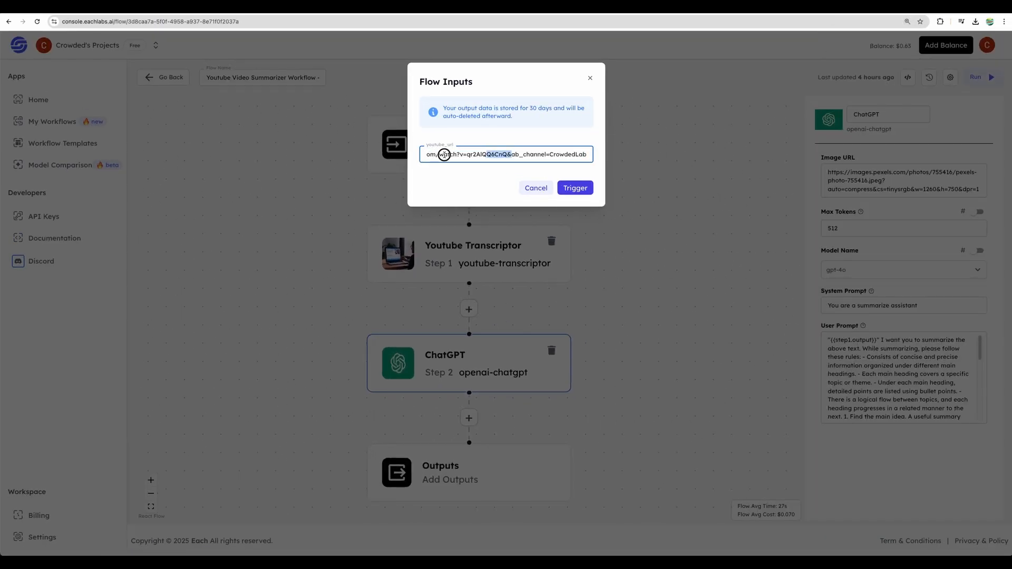
{"action": "triple_click", "coordinate": [495, 153]}
{"action": "left_click", "coordinate": [497, 155]}
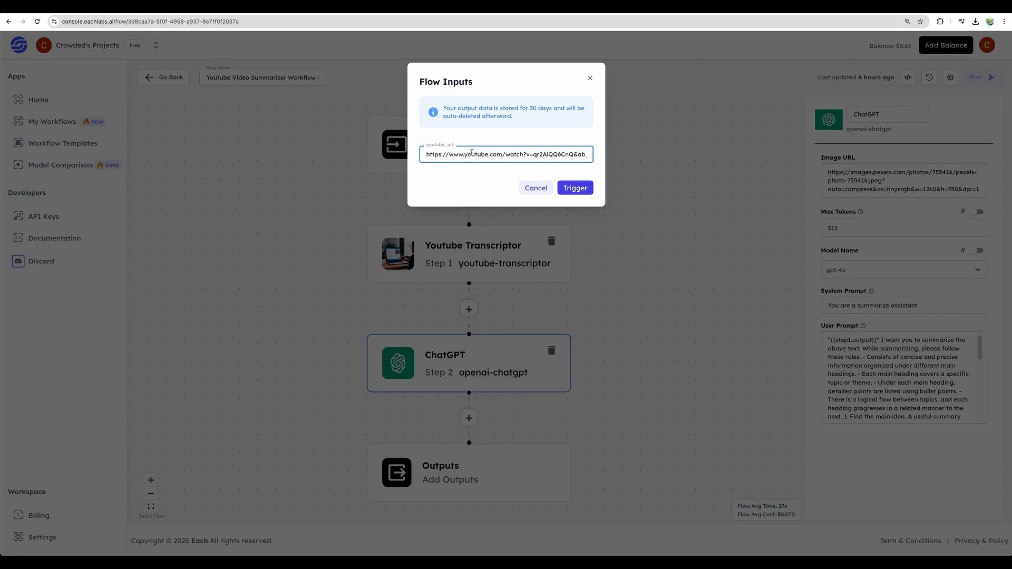
{"action": "left_click_drag", "start_coordinate": [471, 154], "coordinate": [572, 156]}
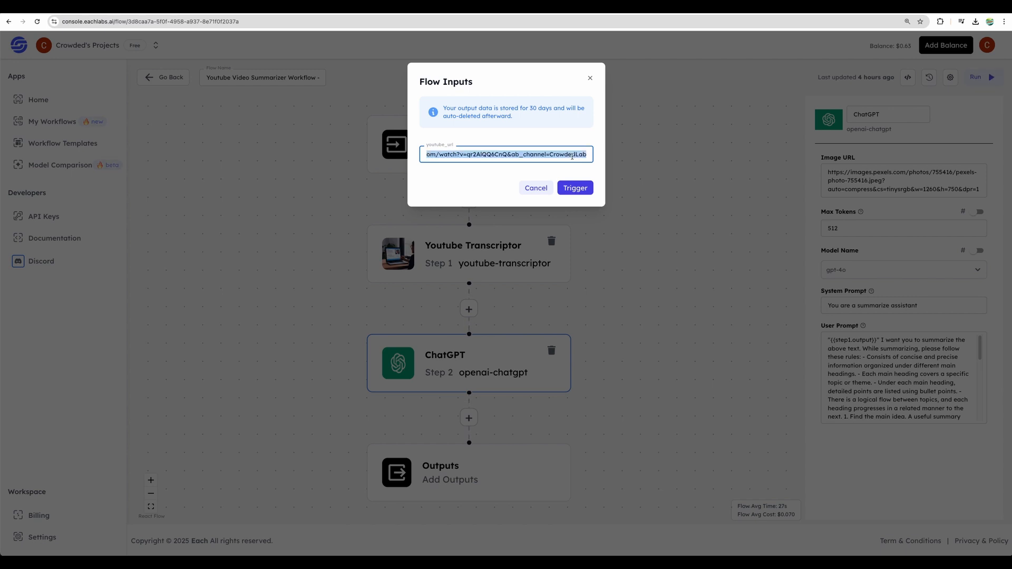
{"action": "left_click", "coordinate": [579, 189]}
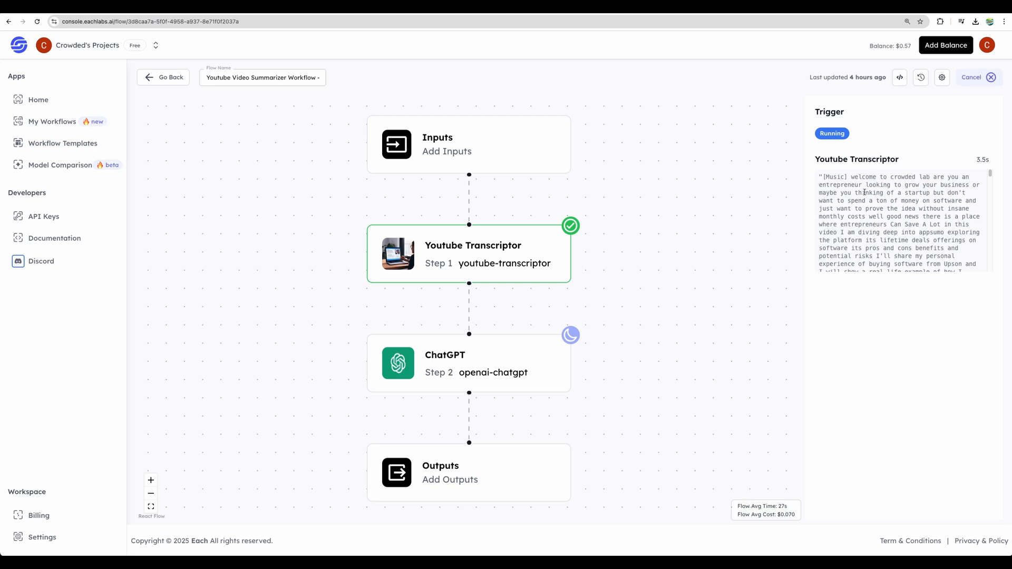
Step: Read through the Youtube Transcriptor's transcript and the ChatGPT summary in the run output
{"action": "scroll", "coordinate": [865, 192], "scroll_direction": "down", "scroll_amount": 10}
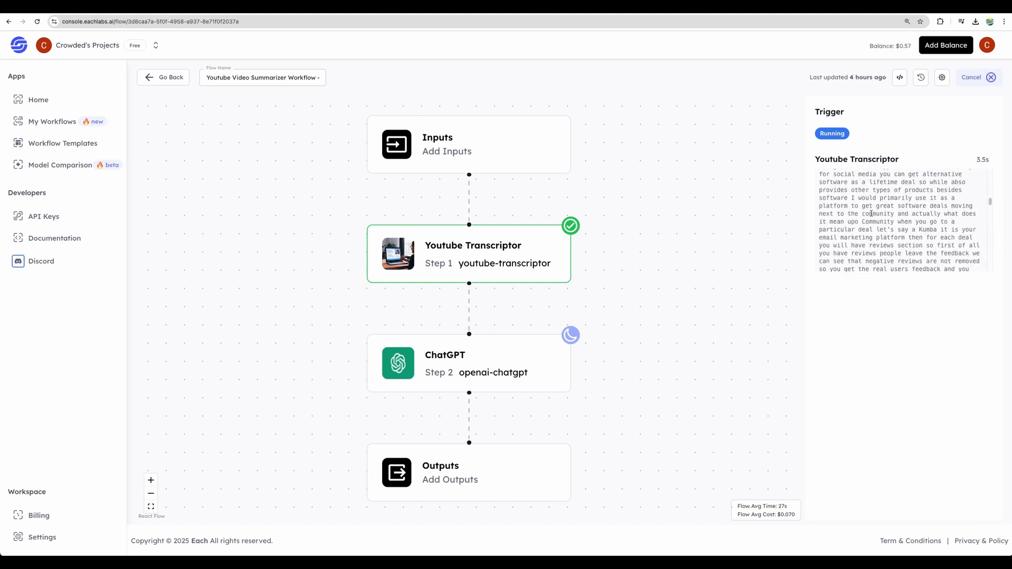
{"action": "scroll", "coordinate": [871, 213], "scroll_direction": "down", "scroll_amount": 15}
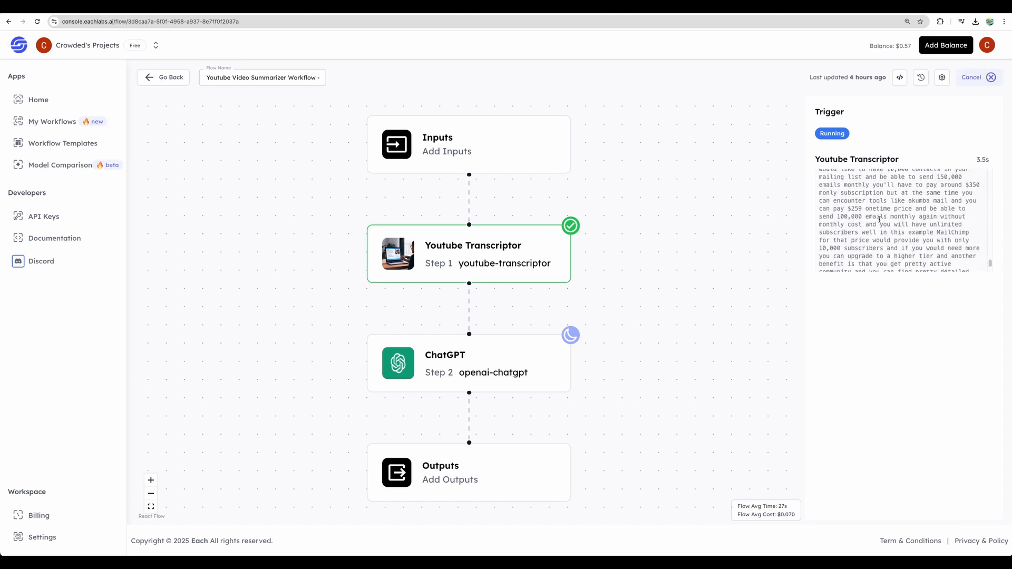
{"action": "scroll", "coordinate": [878, 219], "scroll_direction": "down", "scroll_amount": 5}
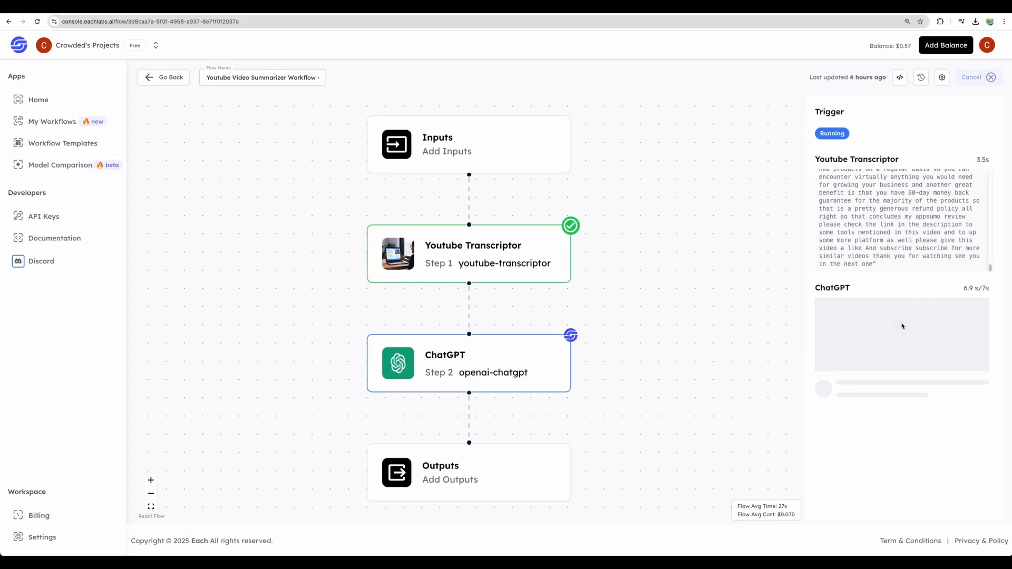
{"action": "scroll", "coordinate": [897, 327], "scroll_direction": "down", "scroll_amount": 8}
{"action": "scroll", "coordinate": [897, 327], "scroll_direction": "down", "scroll_amount": 6}
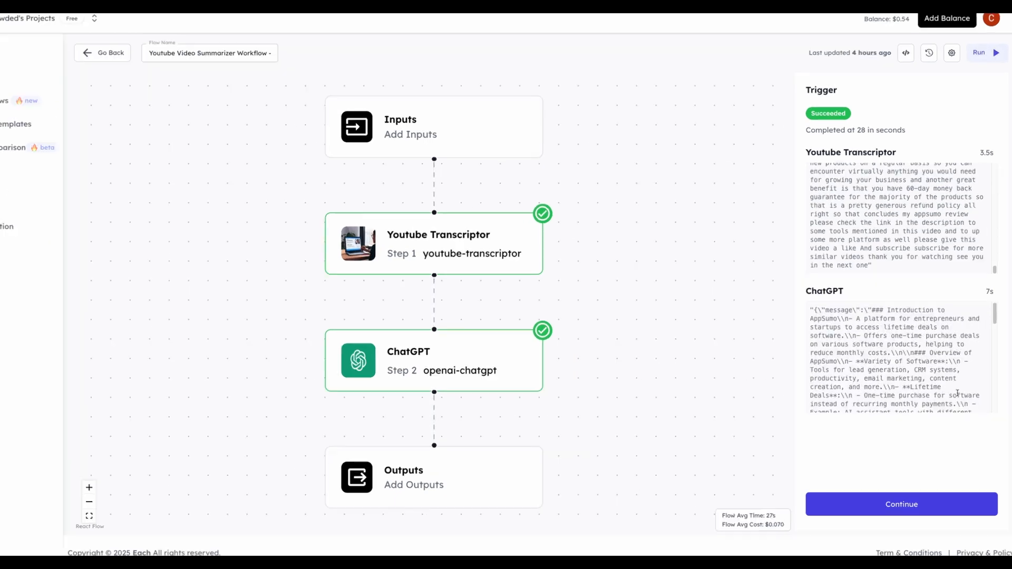
{"action": "scroll", "coordinate": [896, 370], "scroll_direction": "down", "scroll_amount": 10}
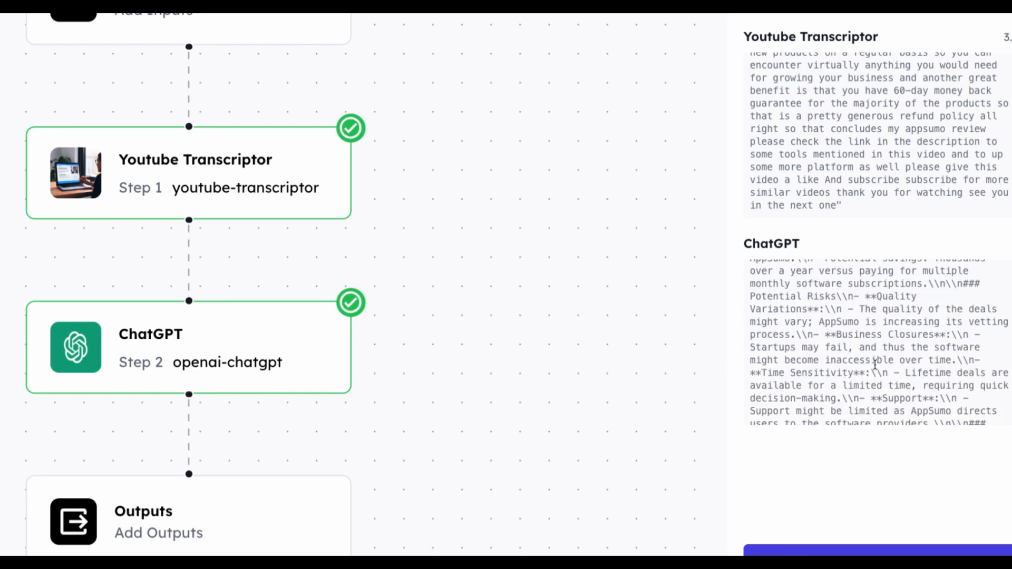
{"action": "scroll", "coordinate": [875, 364], "scroll_direction": "down", "scroll_amount": 8}
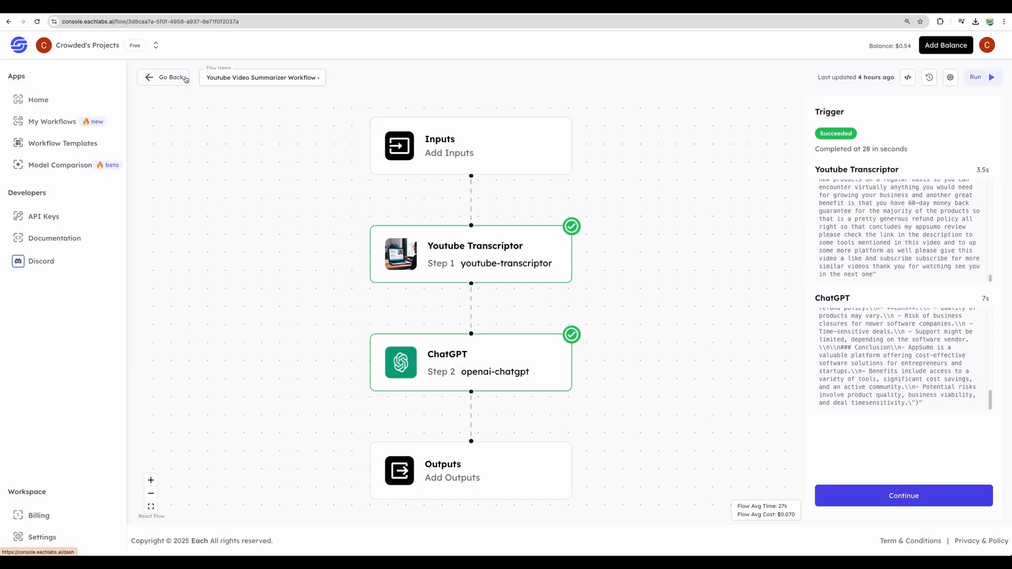
Step: Leave the summarizer workflow and open the saved workflow "Youtube revew summary to a song"
{"action": "left_click", "coordinate": [184, 78]}
{"action": "left_click", "coordinate": [53, 124]}
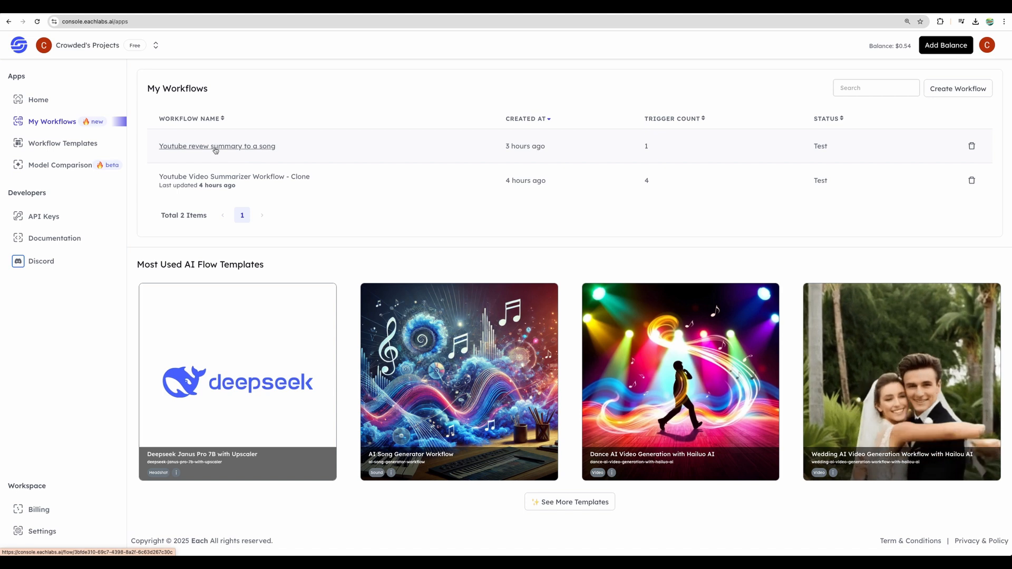
{"action": "left_click", "coordinate": [214, 146]}
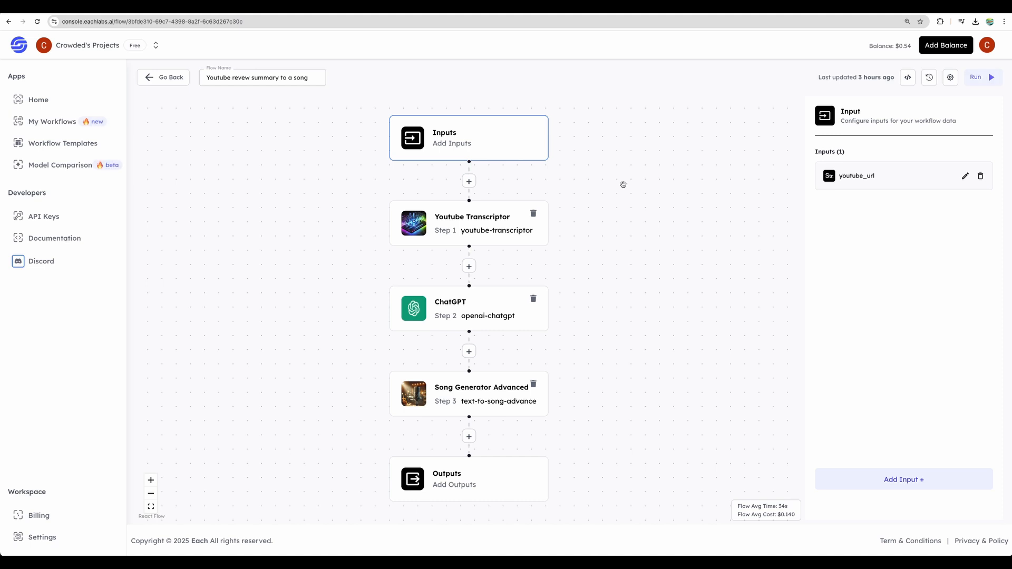
Step: Inspect the workflow's youtube_url input, the Youtube Transcriptor's Video URL parameter, and the ChatGPT and Song Generator Advanced settings
{"action": "left_click", "coordinate": [494, 222]}
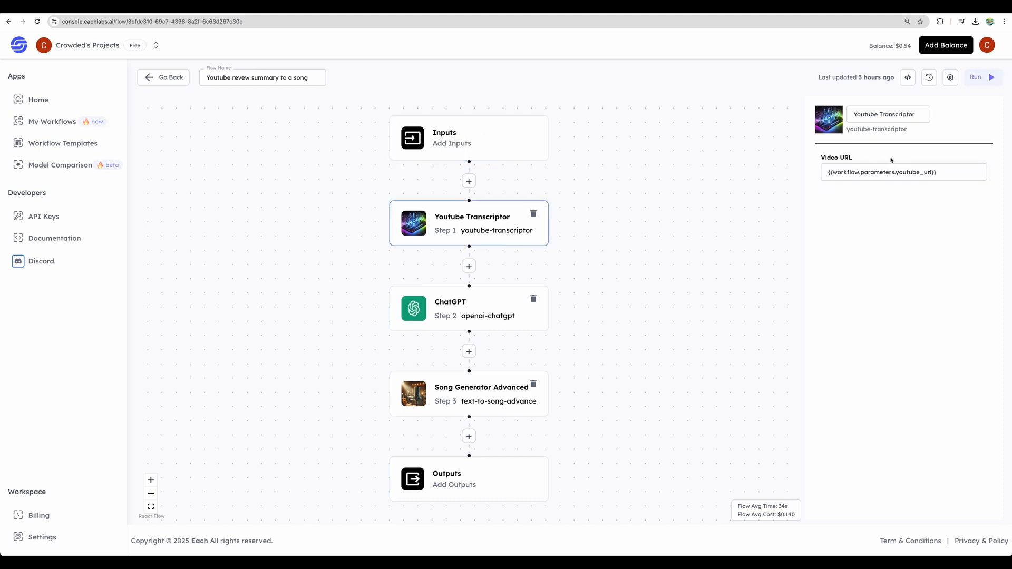
{"action": "left_click", "coordinate": [505, 143]}
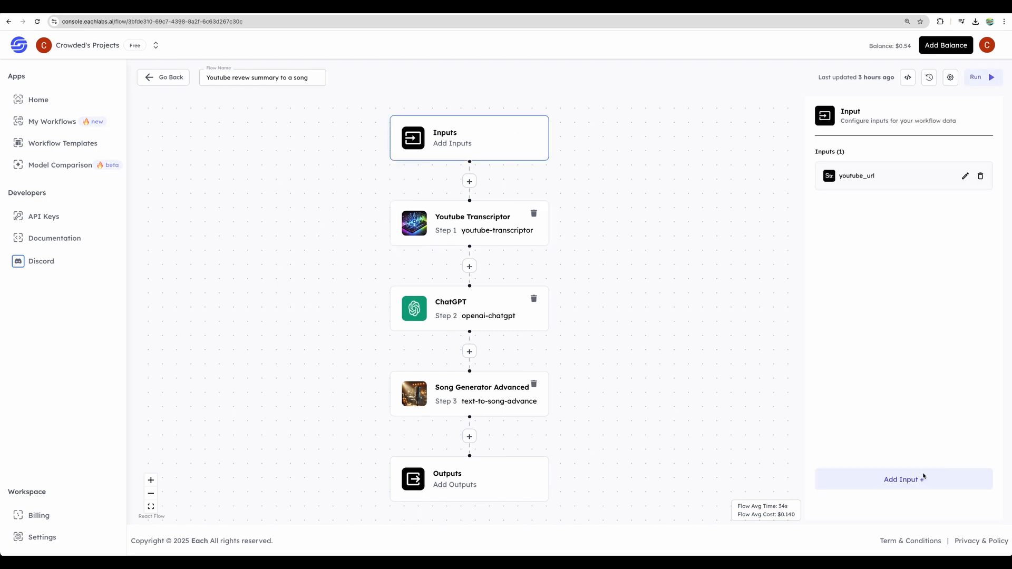
{"action": "left_click", "coordinate": [923, 477]}
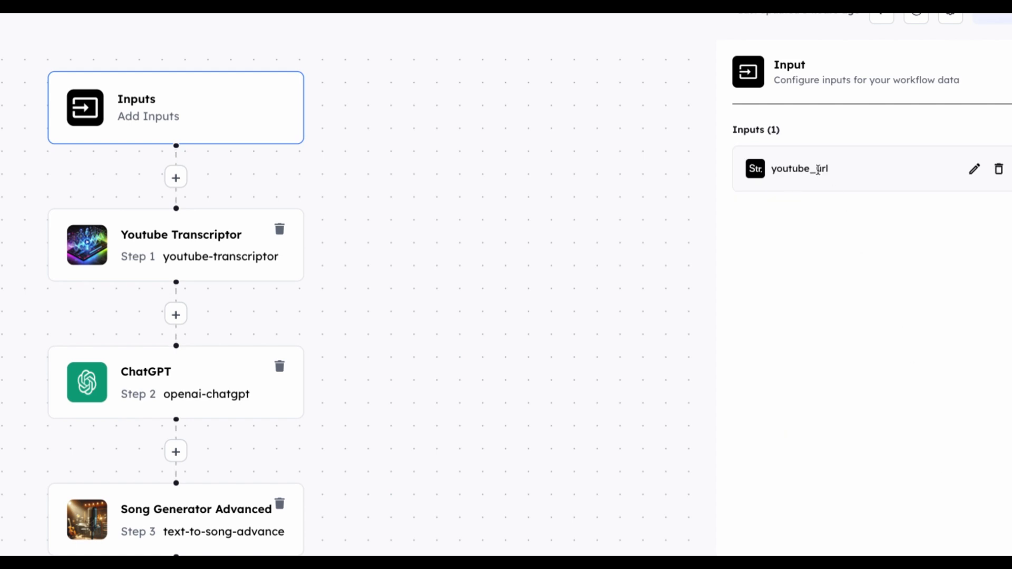
{"action": "left_click", "coordinate": [190, 245]}
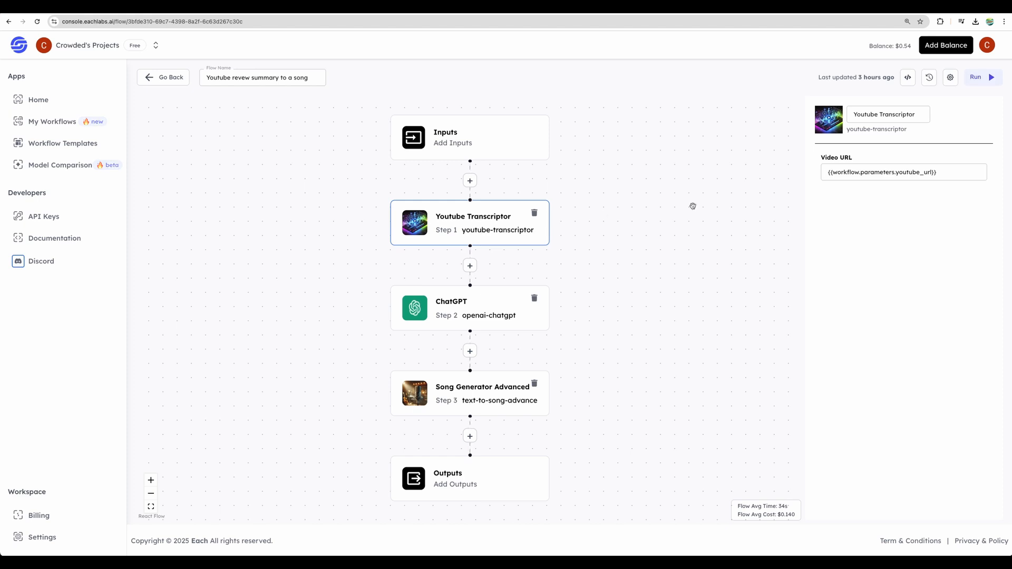
{"action": "left_click", "coordinate": [936, 168]}
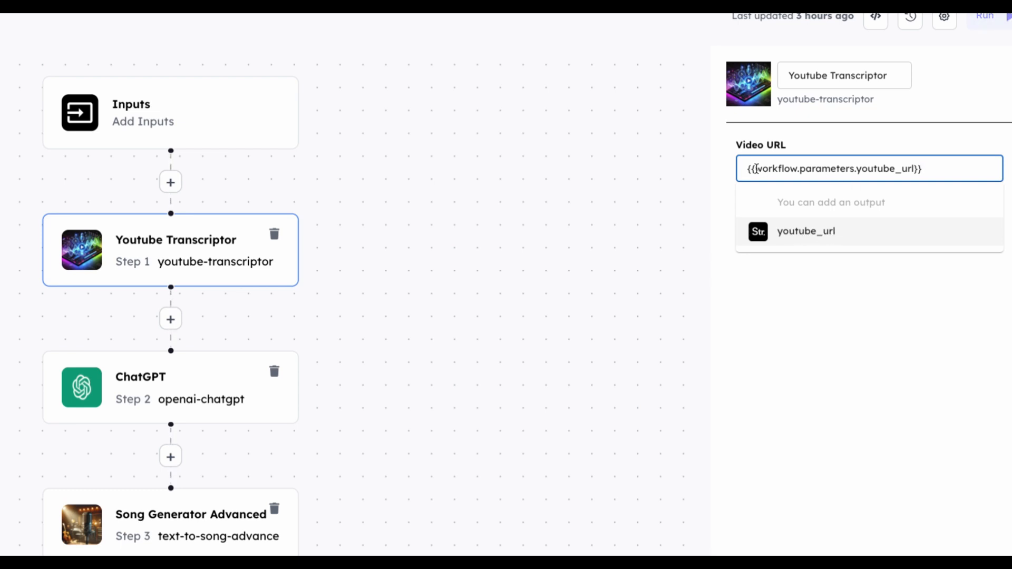
{"action": "left_click_drag", "start_coordinate": [755, 169], "coordinate": [915, 169]}
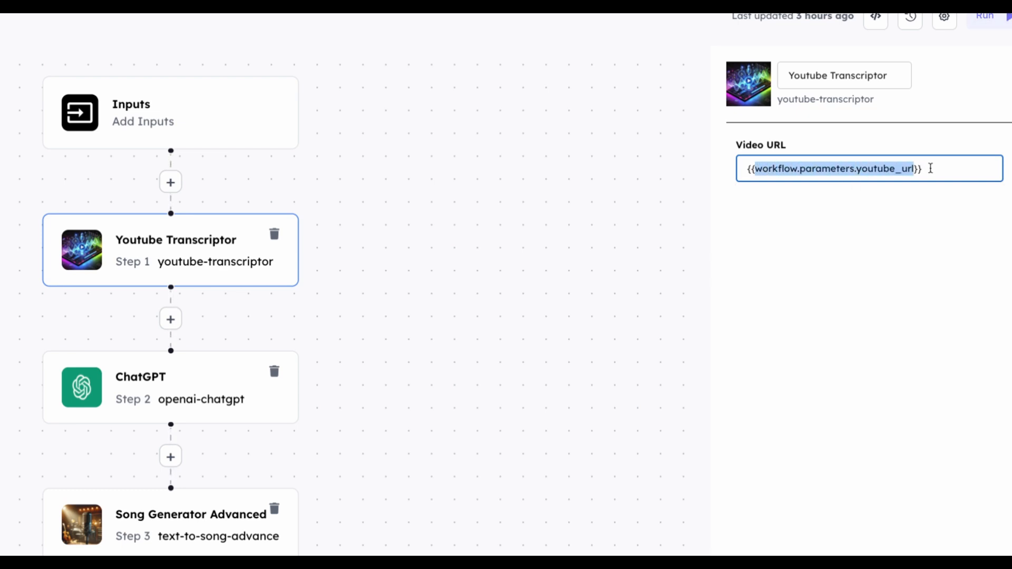
{"action": "left_click", "coordinate": [930, 168]}
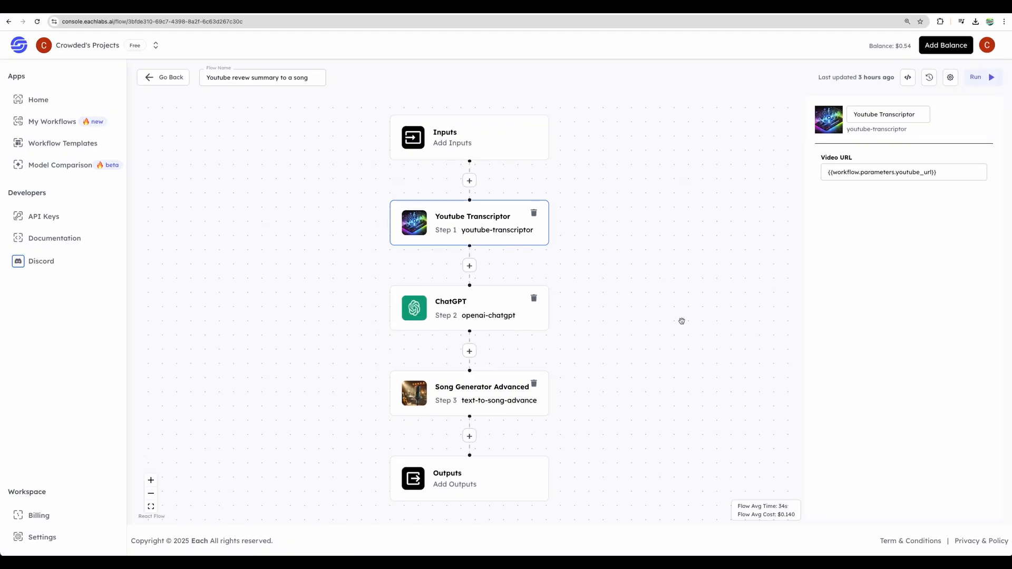
{"action": "left_click", "coordinate": [131, 389]}
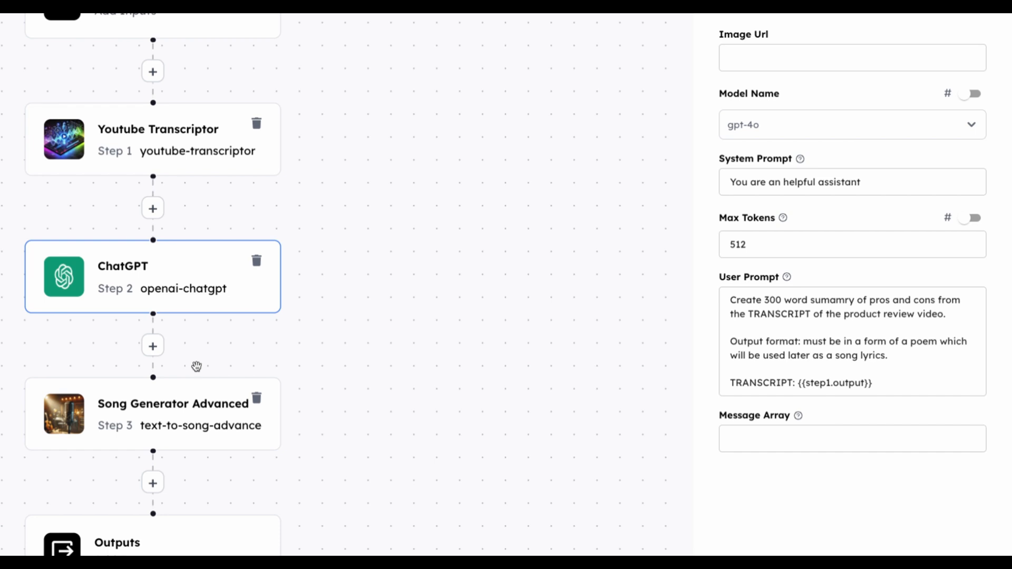
{"action": "left_click", "coordinate": [133, 416]}
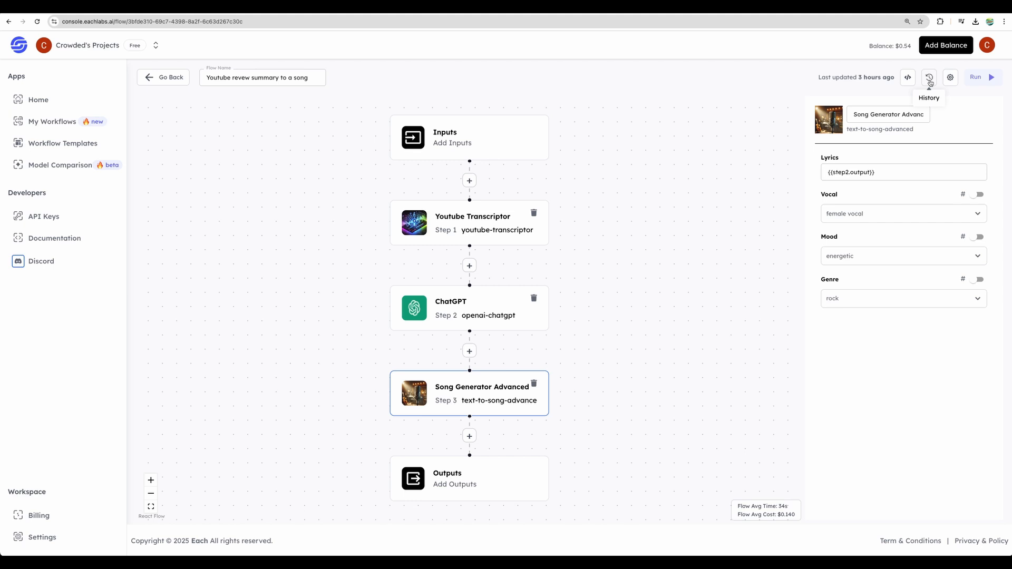
Step: Open the song workflow's past run from its history and play the MP3 file from the run's result
{"action": "left_click", "coordinate": [929, 79]}
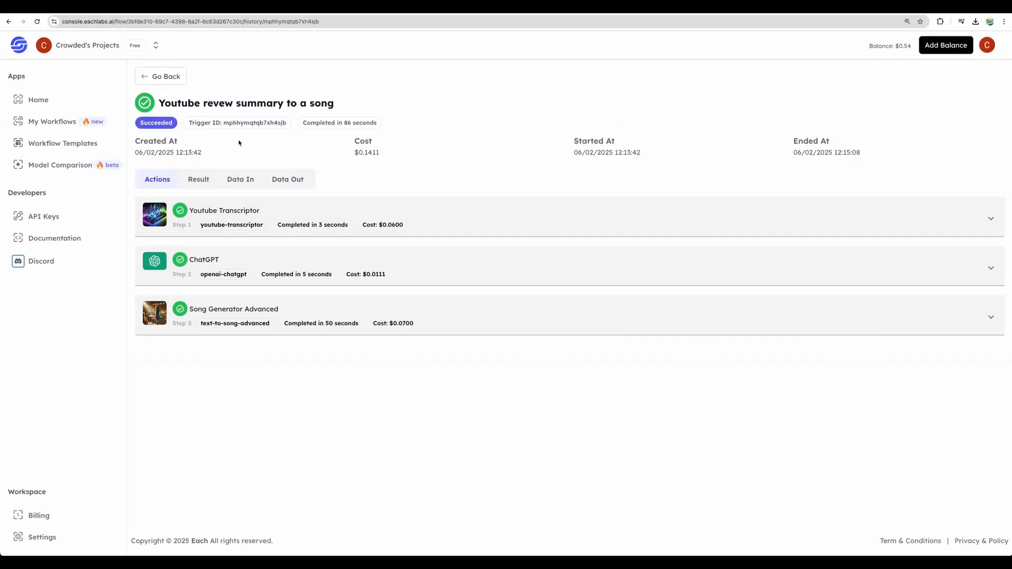
{"action": "left_click", "coordinate": [200, 180]}
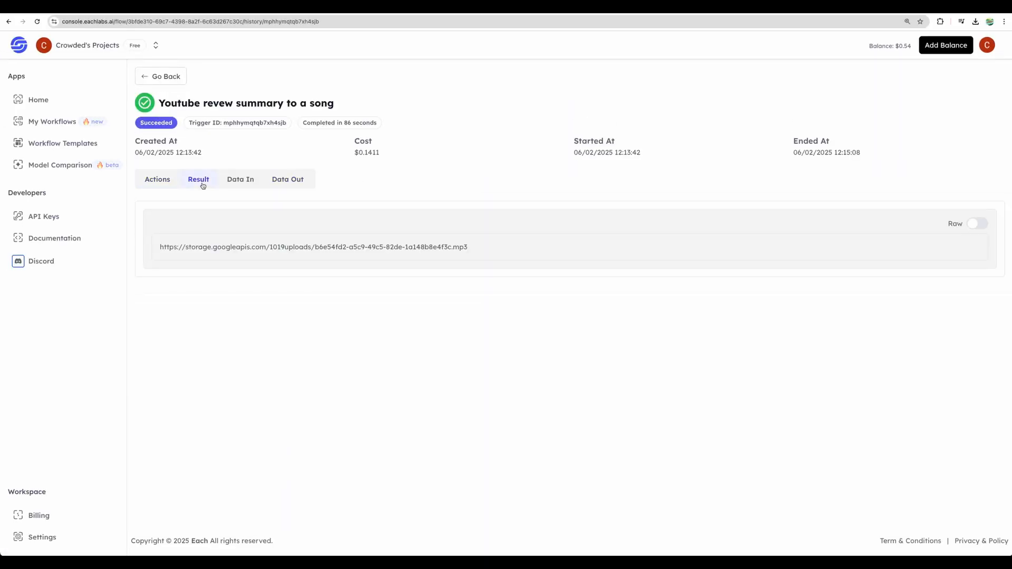
{"action": "triple_click", "coordinate": [398, 247]}
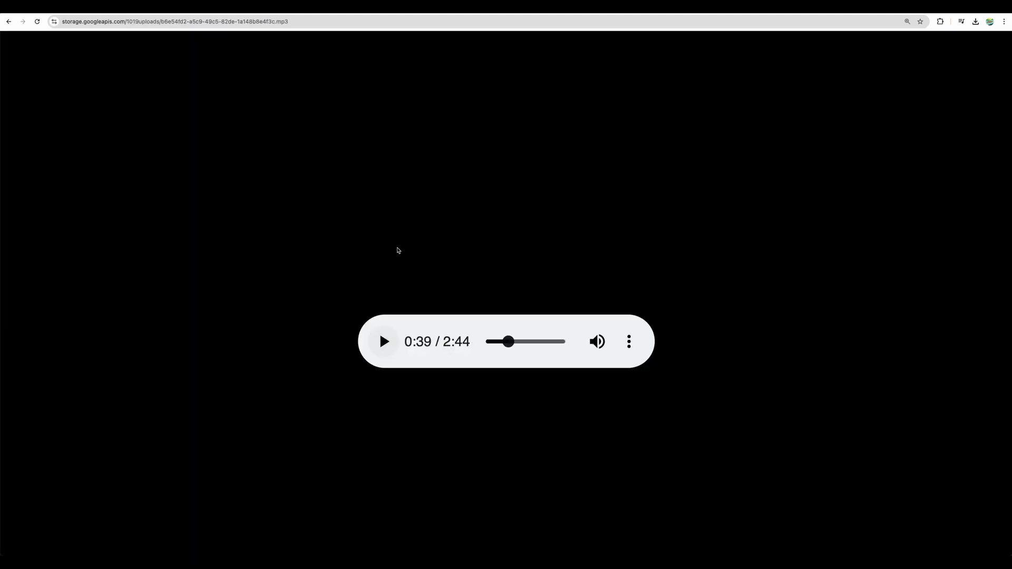
{"action": "left_click", "coordinate": [384, 343]}
{"action": "left_click", "coordinate": [385, 343]}
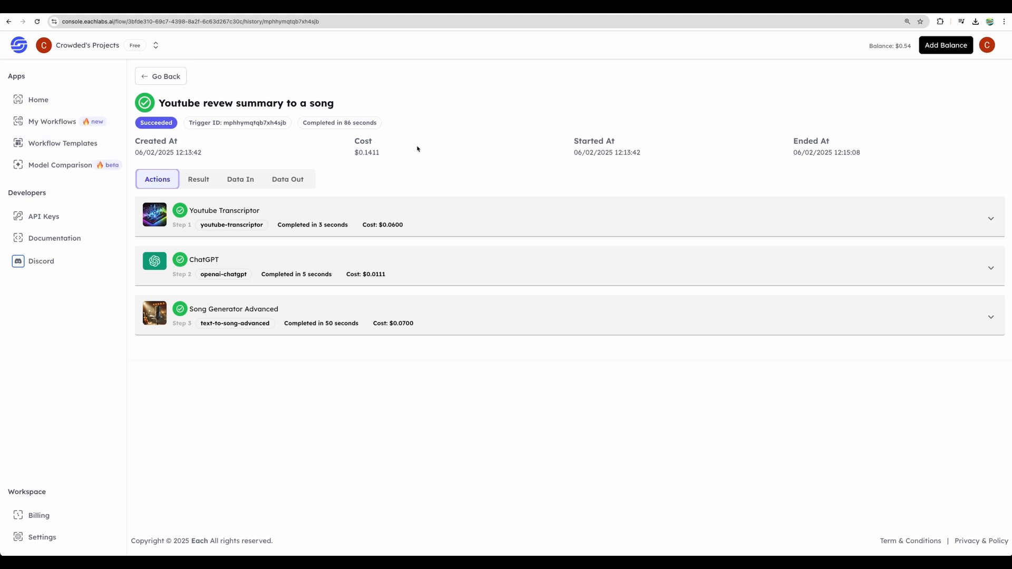
Step: Return to the saved workflows and reopen "Youtube revew summary to a song" in the workflow builder
{"action": "left_click", "coordinate": [47, 121]}
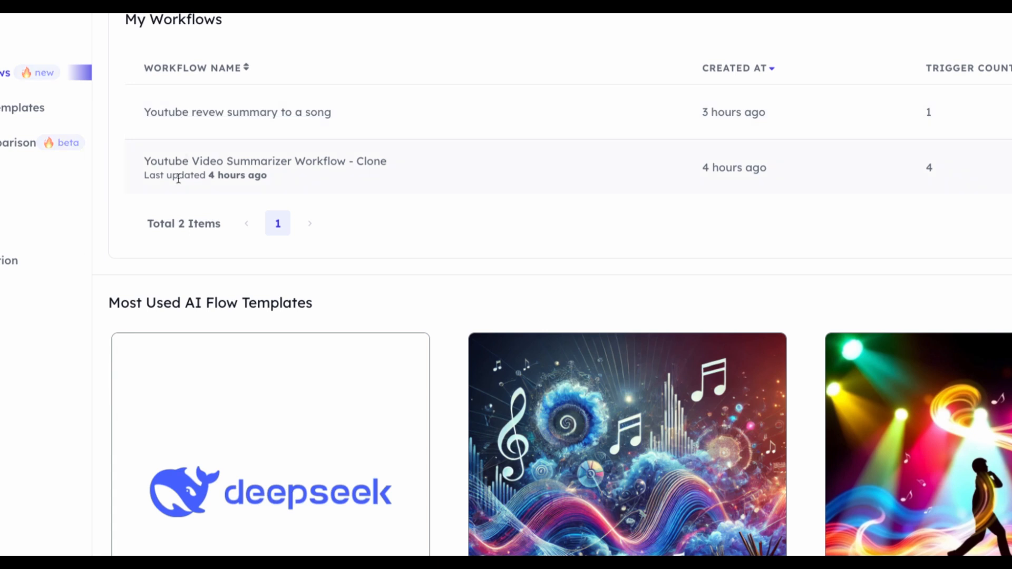
{"action": "left_click", "coordinate": [190, 114]}
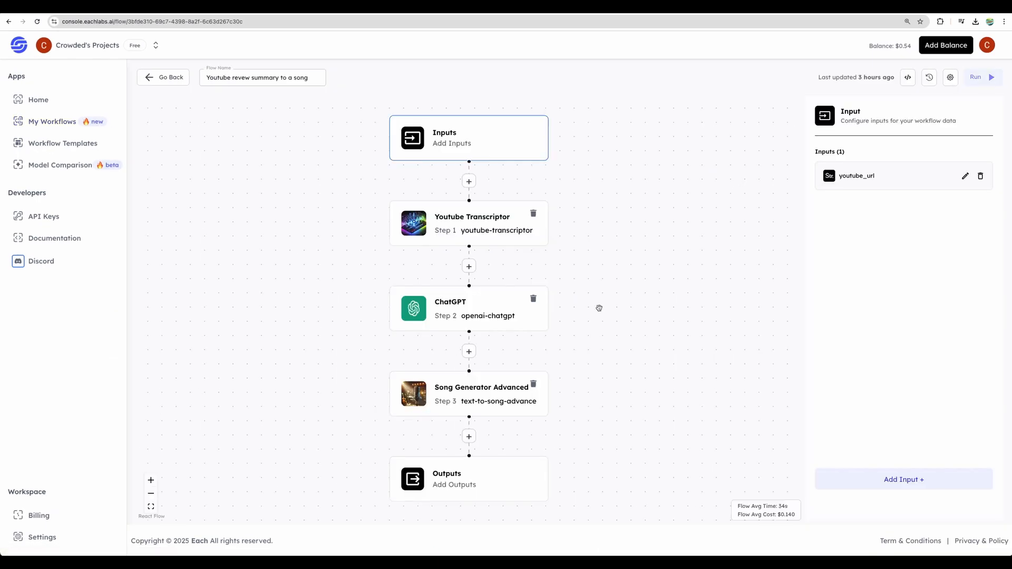
{"action": "mouse_move", "coordinate": [610, 298]}
{"action": "left_mouse_down"}
{"action": "mouse_move", "coordinate": [601, 265]}
{"action": "mouse_move", "coordinate": [612, 295]}
{"action": "left_mouse_up"}
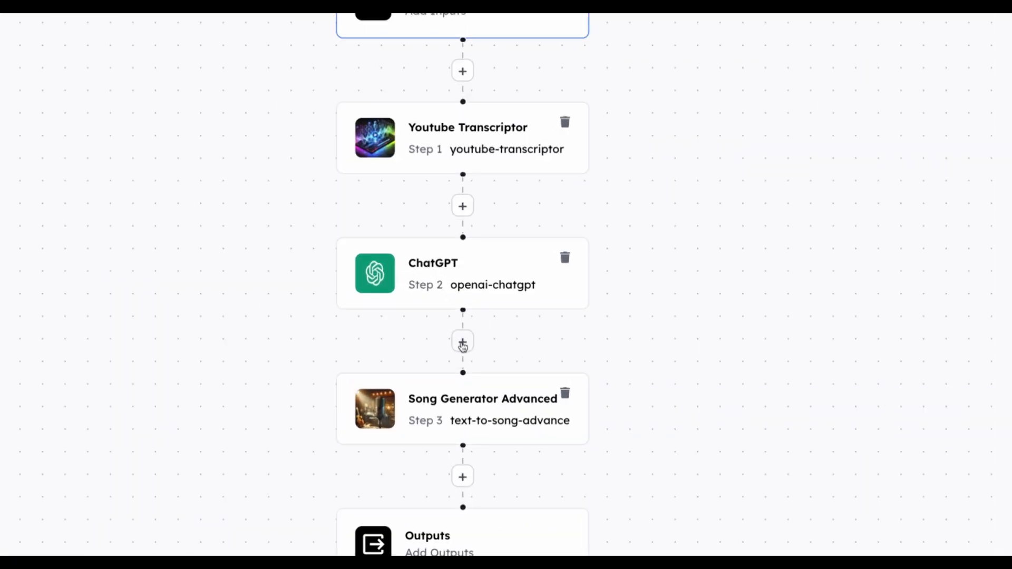
Step: Open the model library for the spot between ChatGPT and Song Generator Advanced and browse the categories from Image to Text through Text to Image
{"action": "left_click", "coordinate": [463, 343]}
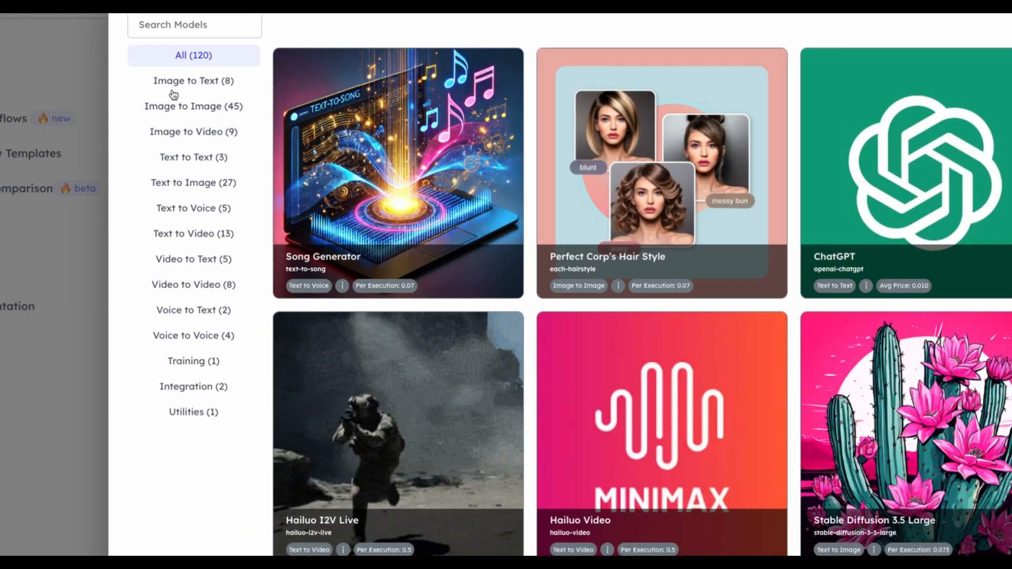
{"action": "left_click", "coordinate": [183, 82]}
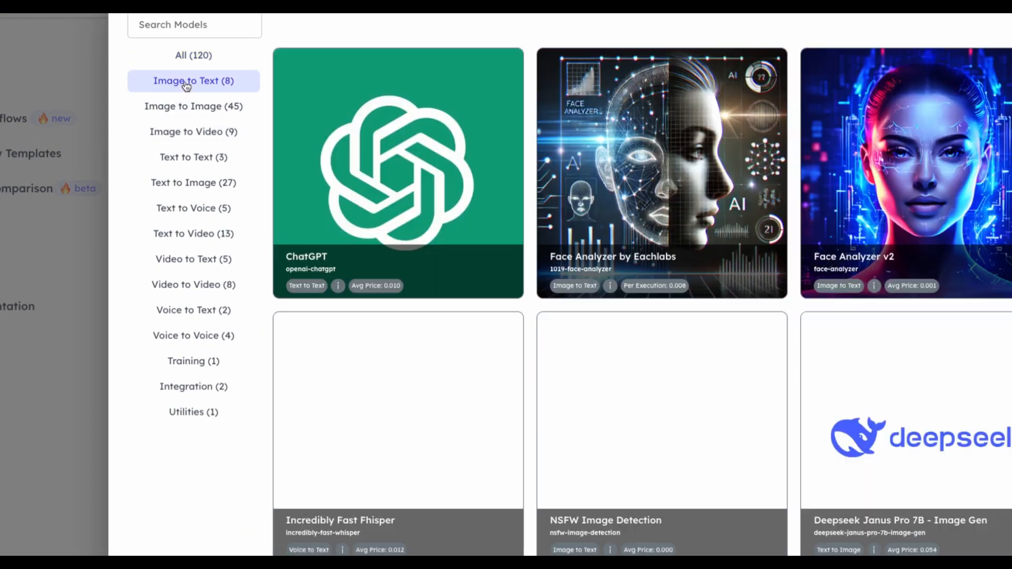
{"action": "left_click", "coordinate": [187, 106]}
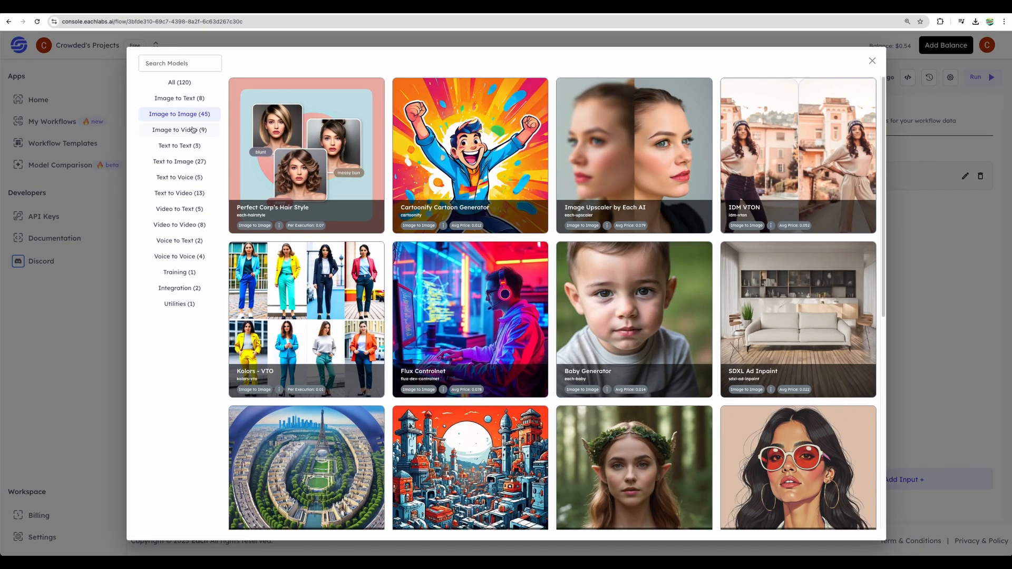
{"action": "left_click", "coordinate": [191, 132]}
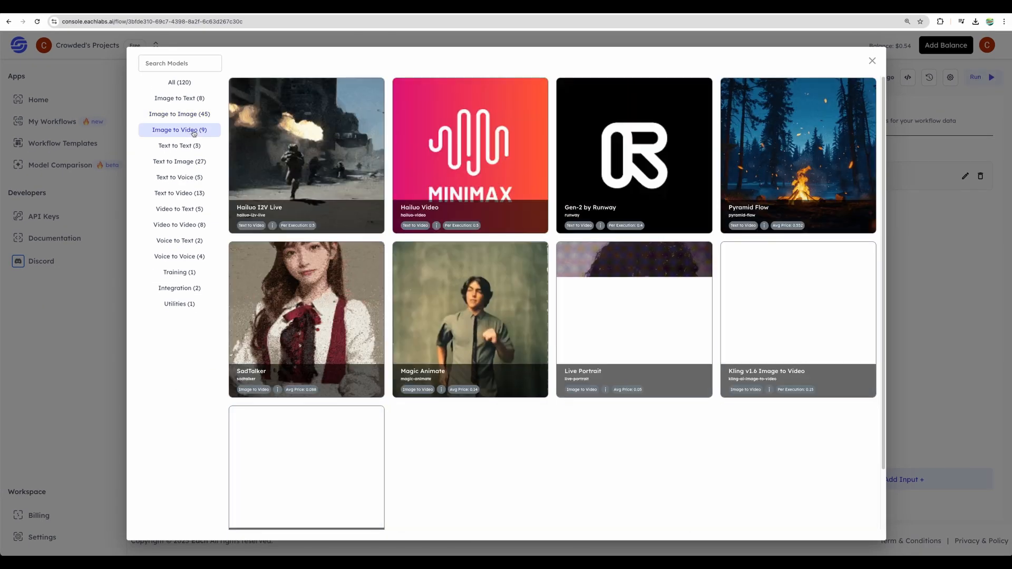
{"action": "left_click", "coordinate": [187, 145]}
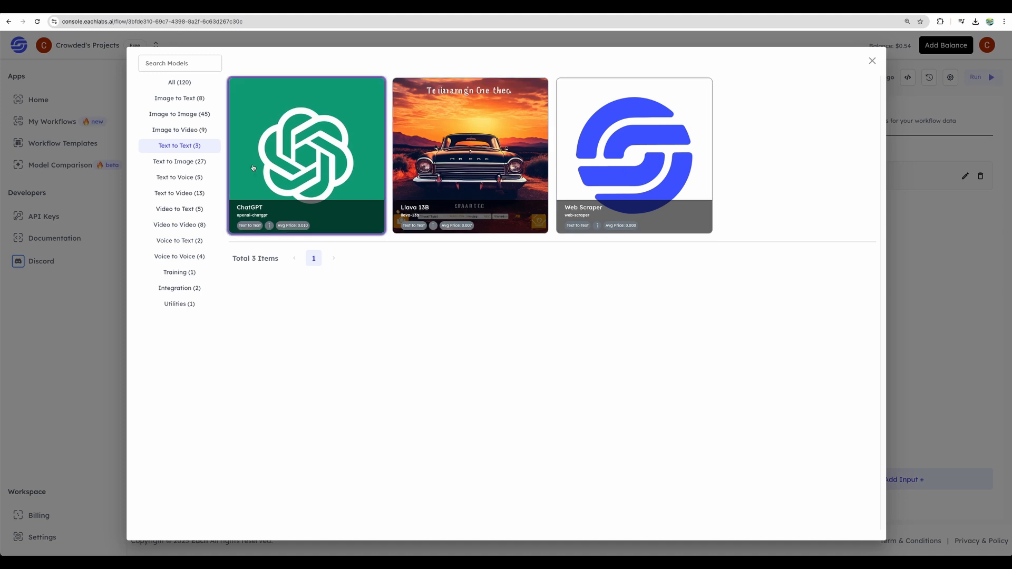
{"action": "left_click", "coordinate": [187, 165]}
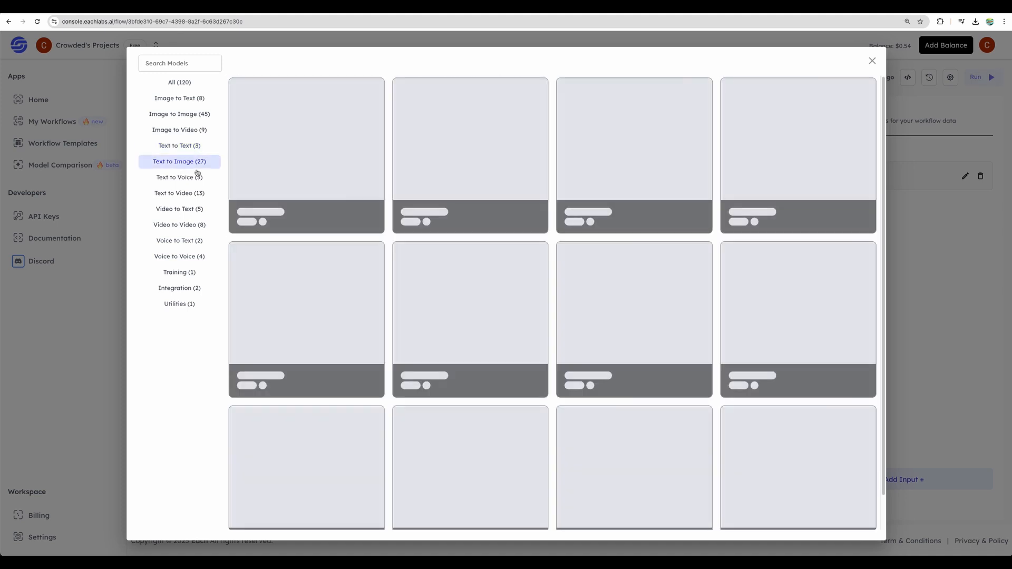
Step: Browse the Text to Voice models and examine the Song Generator model's description and pricing
{"action": "left_click", "coordinate": [180, 178]}
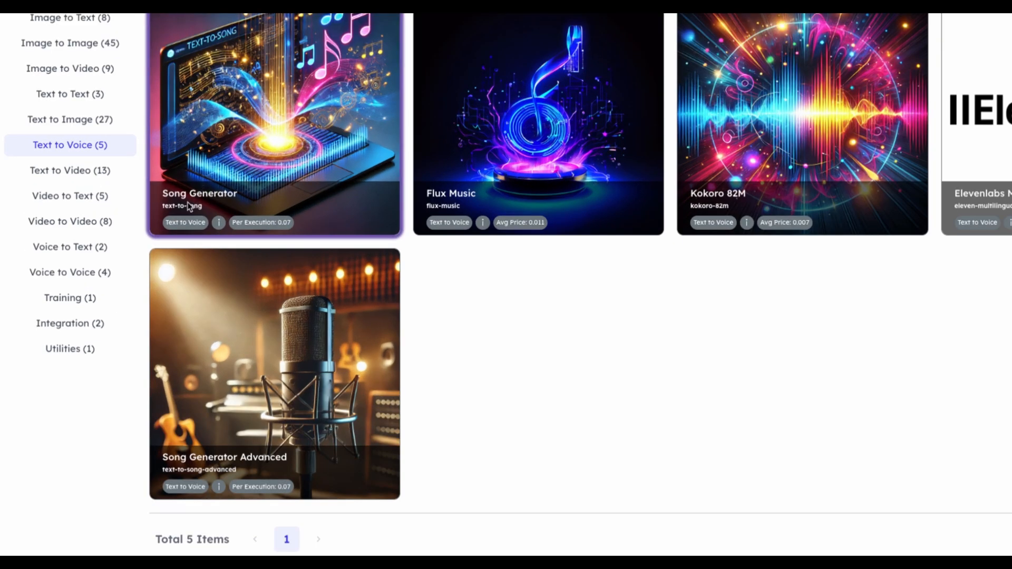
{"action": "left_click_drag", "start_coordinate": [163, 193], "coordinate": [243, 198]}
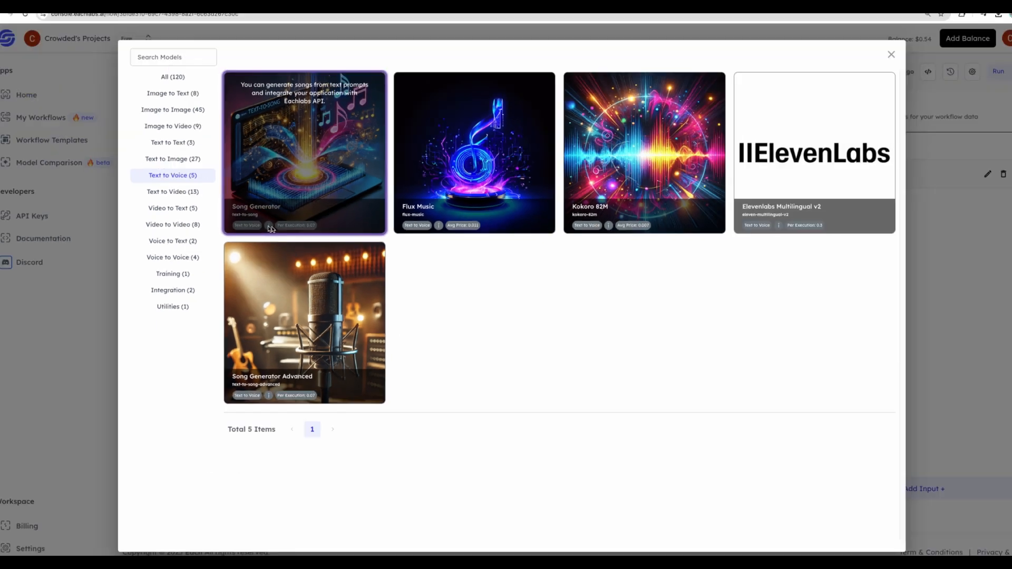
{"action": "left_click", "coordinate": [171, 203]}
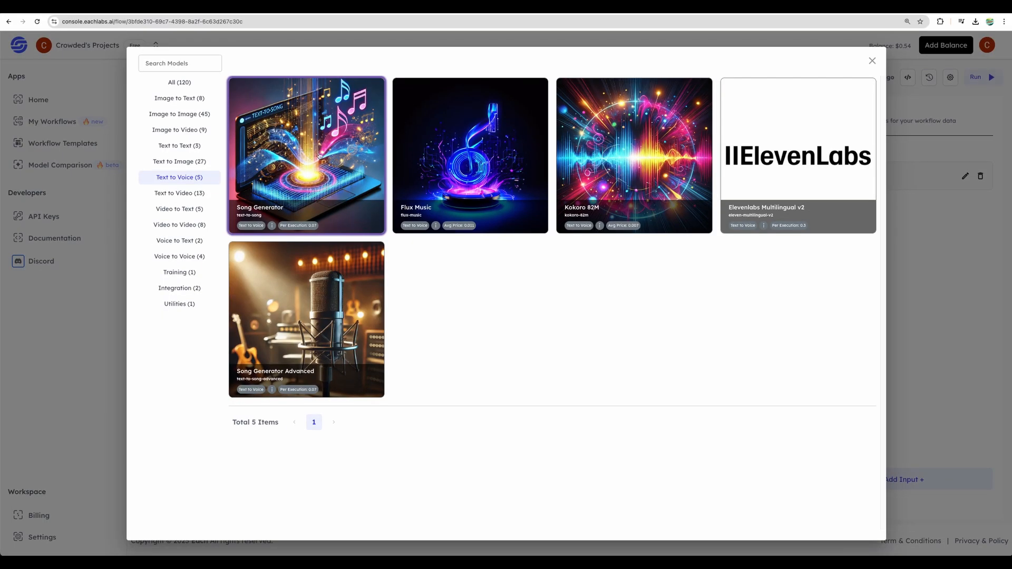
Step: Browse the remaining model categories from Text to Video through Voice to Voice, Training, Integration and Utilities
{"action": "left_click", "coordinate": [196, 193]}
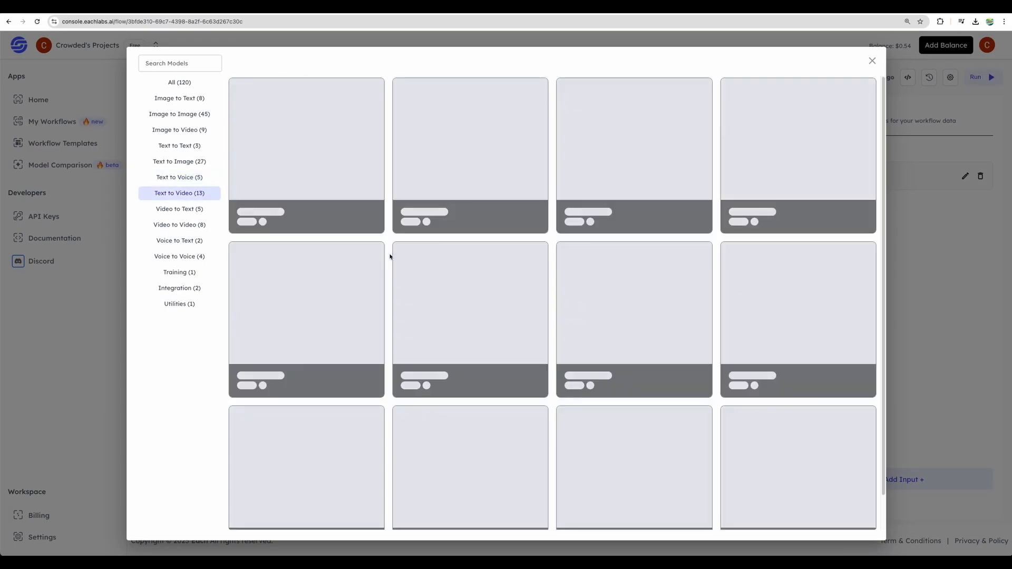
{"action": "left_click", "coordinate": [186, 211]}
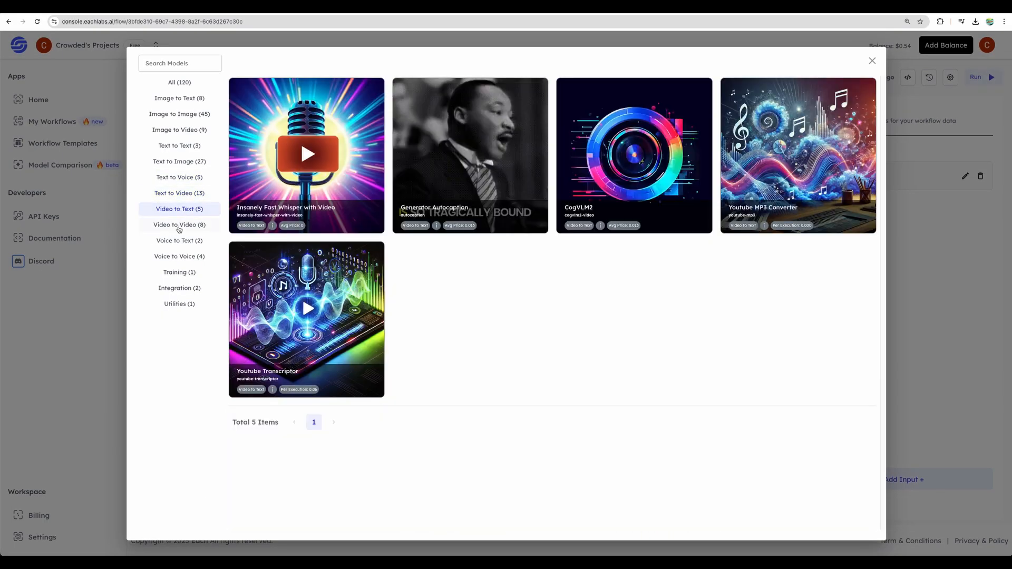
{"action": "left_click", "coordinate": [178, 226]}
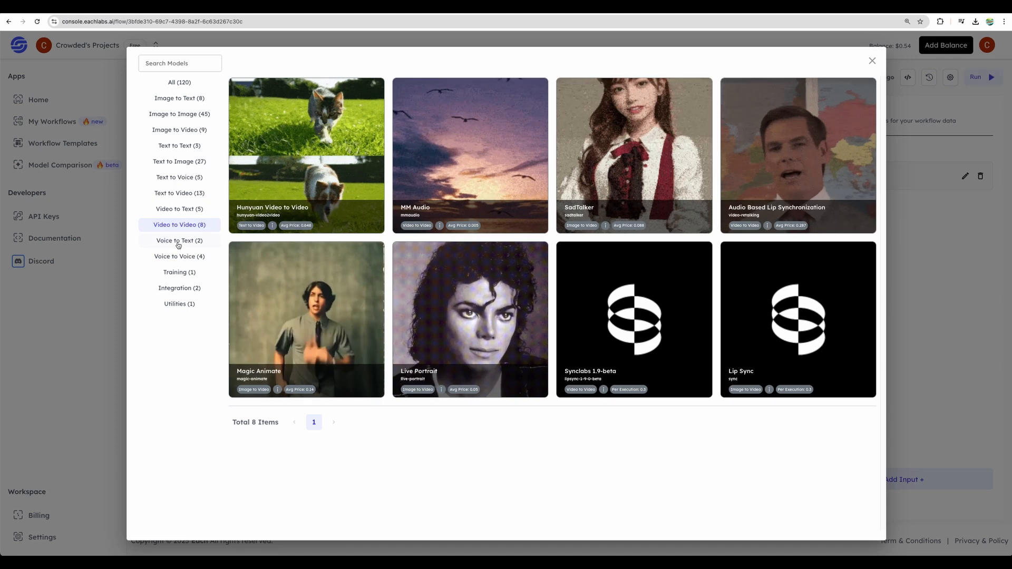
{"action": "left_click", "coordinate": [180, 242]}
{"action": "left_click", "coordinate": [179, 256]}
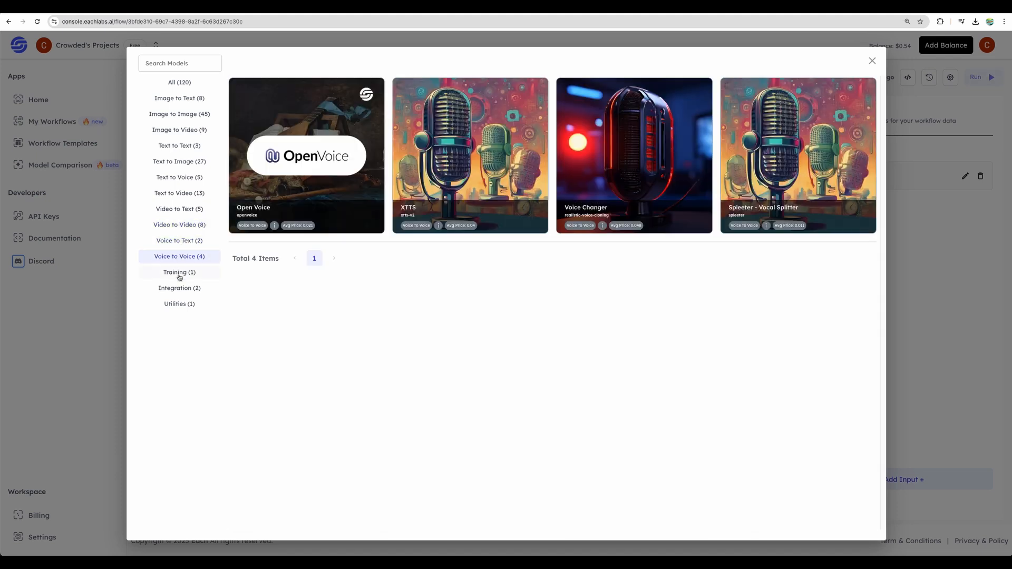
{"action": "left_click", "coordinate": [179, 272]}
{"action": "left_click", "coordinate": [179, 289]}
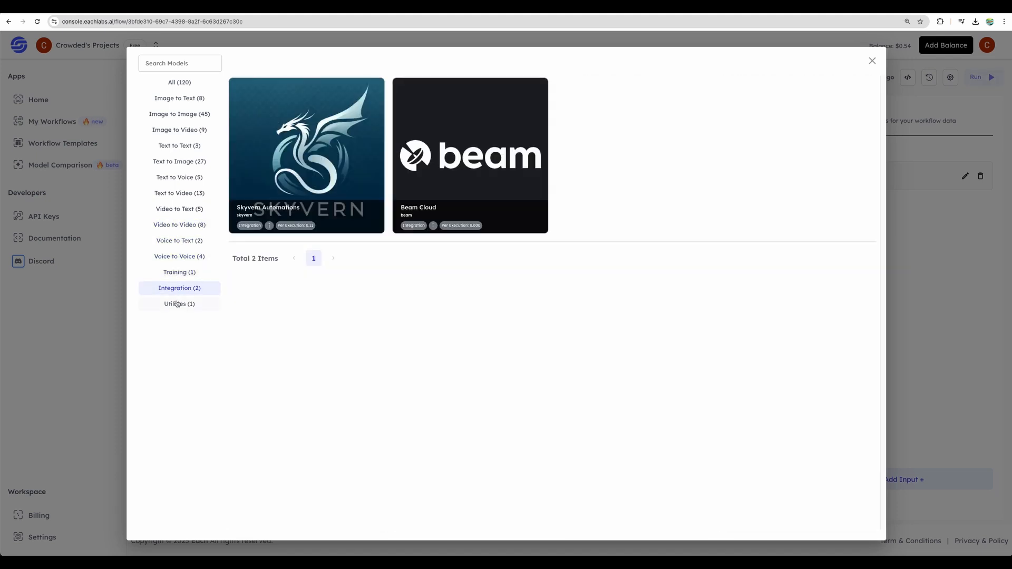
{"action": "left_click", "coordinate": [179, 304]}
Step: Add a ChatGPT model from the Text to Text category between the existing ChatGPT and Song Generator Advanced steps
{"action": "left_click", "coordinate": [171, 147]}
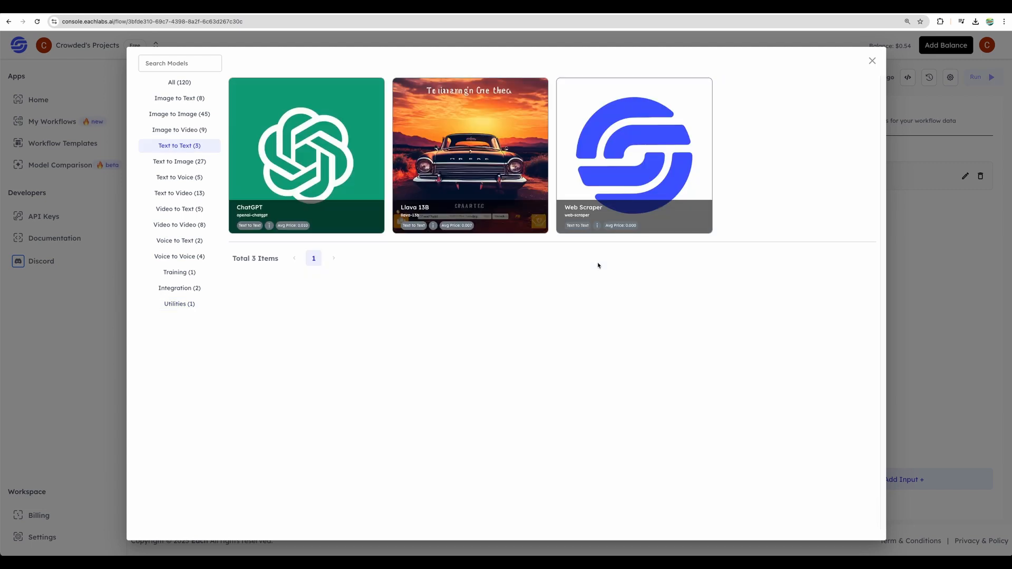
{"action": "left_click", "coordinate": [298, 142]}
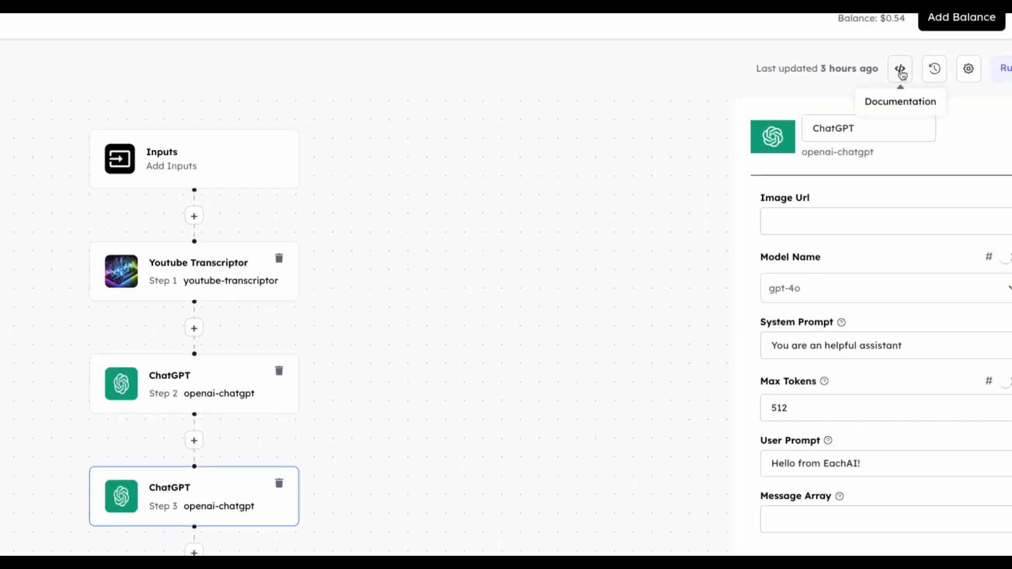
Step: Open the workflow's API trigger instructions and examine the Node.js code, including the trigger call and its parameters
{"action": "left_click", "coordinate": [900, 69]}
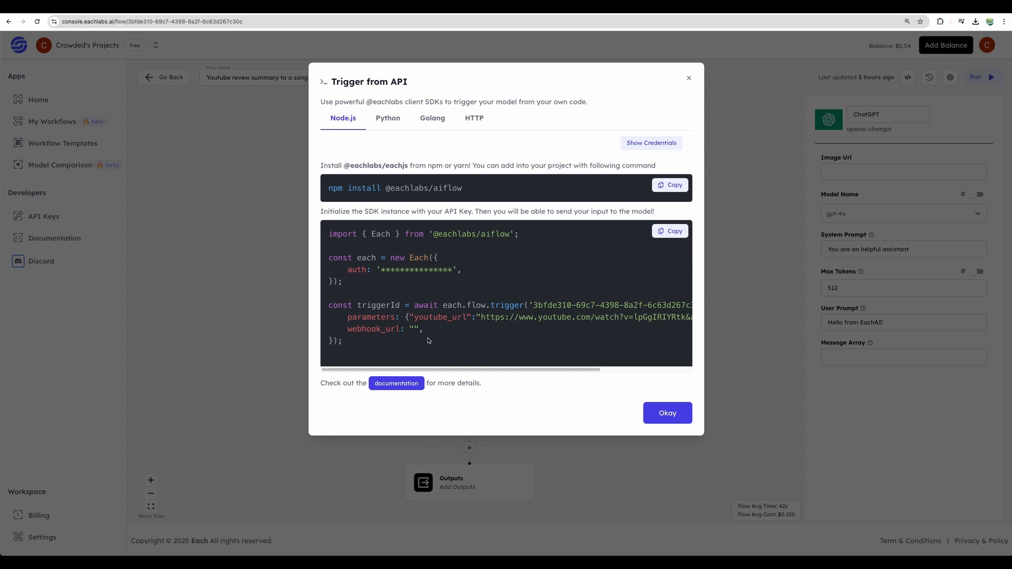
{"action": "left_click_drag", "start_coordinate": [343, 342], "coordinate": [325, 306]}
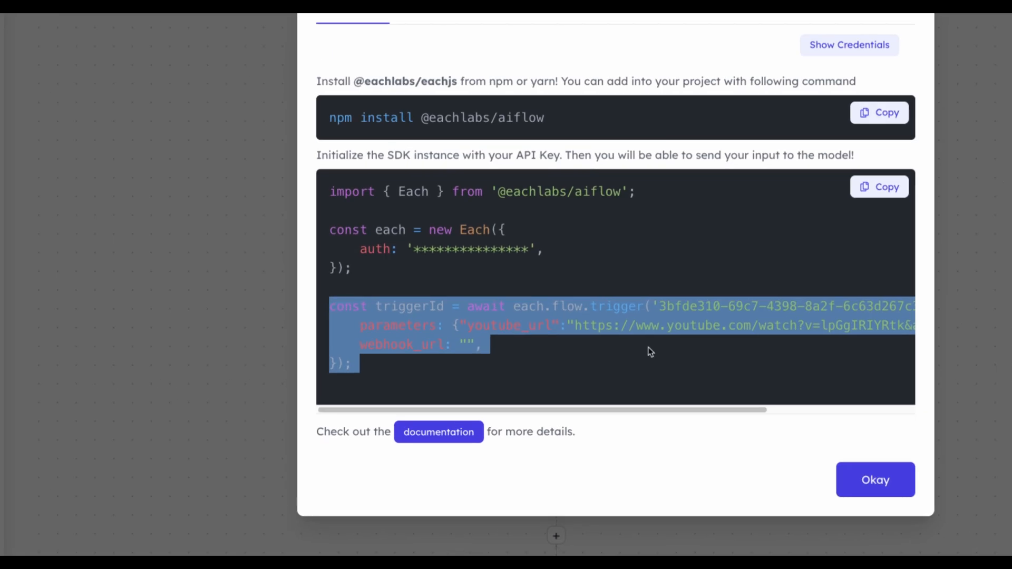
{"action": "left_click", "coordinate": [528, 333]}
{"action": "left_click_drag", "start_coordinate": [406, 370], "coordinate": [497, 370]}
{"action": "left_click_drag", "start_coordinate": [601, 411], "coordinate": [613, 411]}
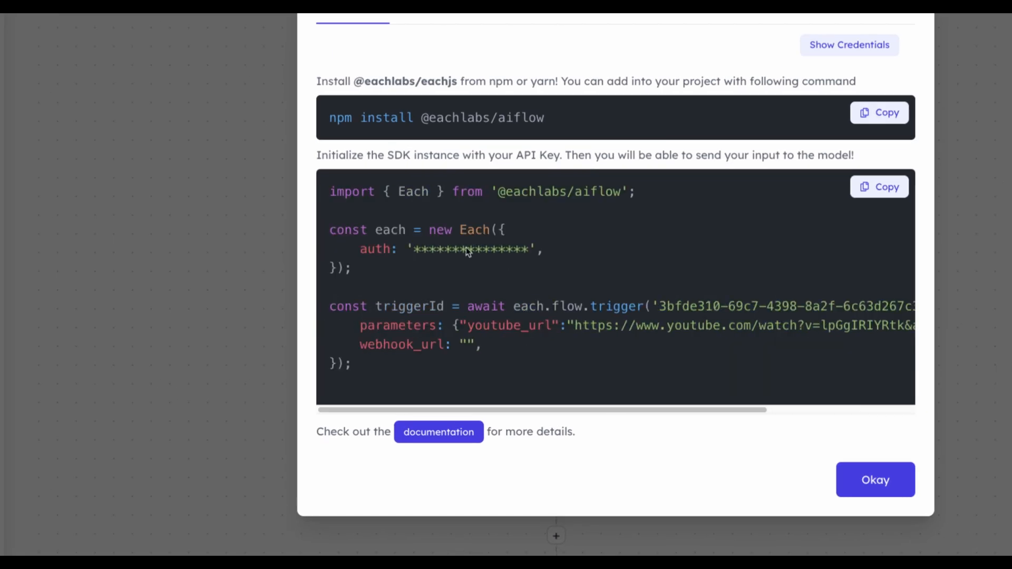
{"action": "left_click_drag", "start_coordinate": [332, 191], "coordinate": [438, 183]}
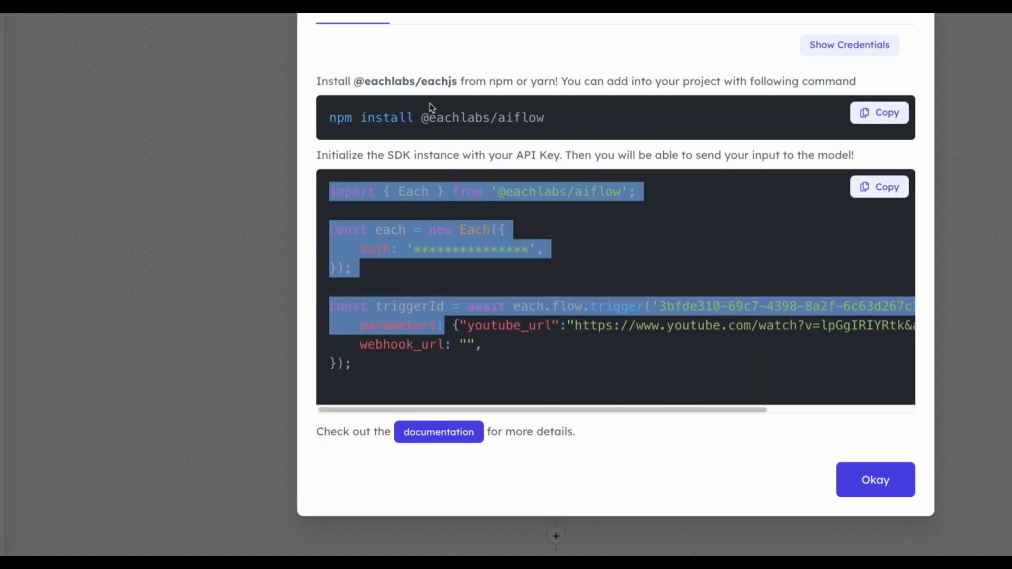
Step: Review the Python, Golang and HTTP trigger examples, examine the full curl request, and close the API instructions
{"action": "left_click", "coordinate": [419, 16]}
{"action": "left_click", "coordinate": [506, 17]}
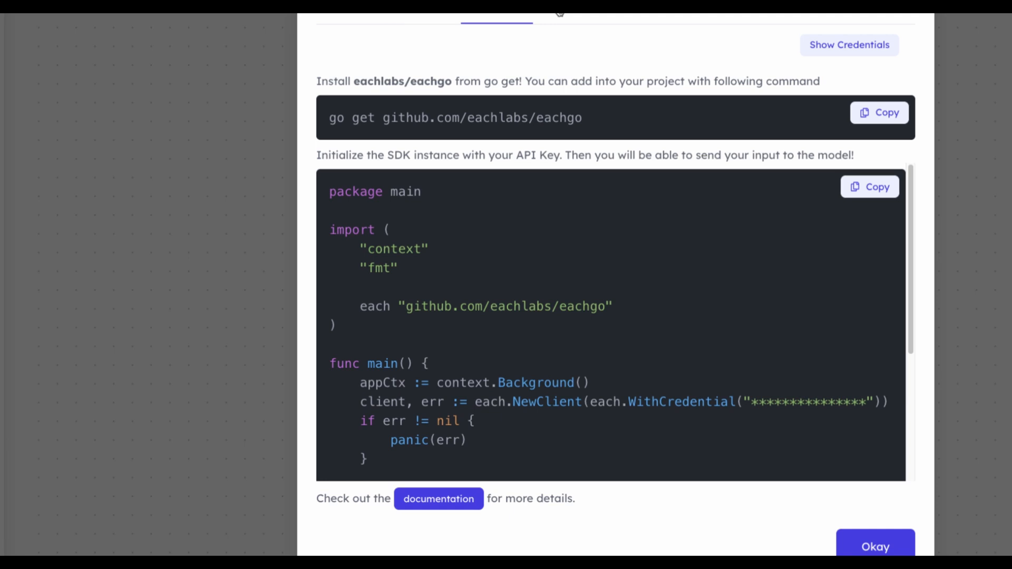
{"action": "left_click", "coordinate": [561, 16]}
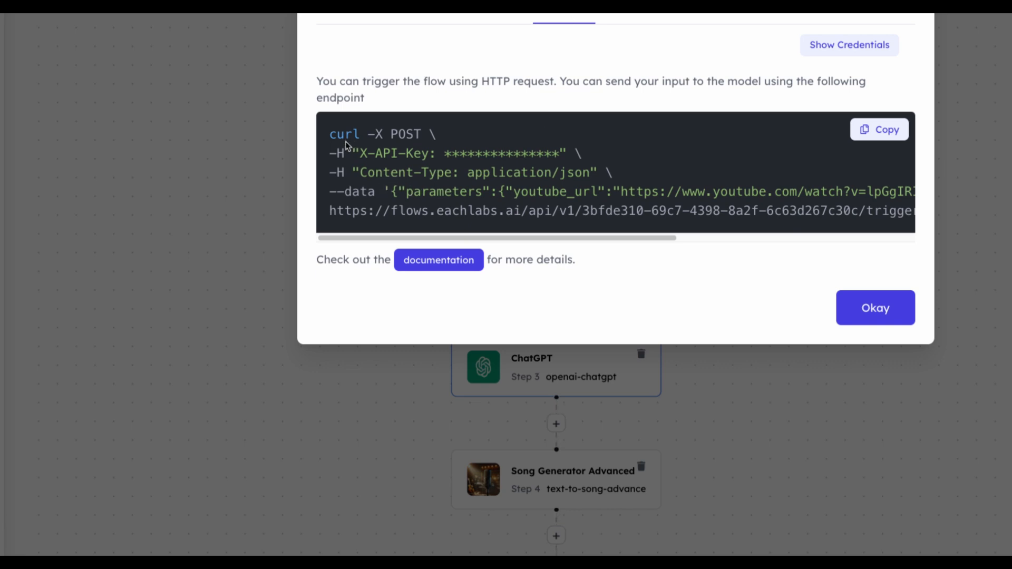
{"action": "left_click_drag", "start_coordinate": [328, 135], "coordinate": [906, 212]}
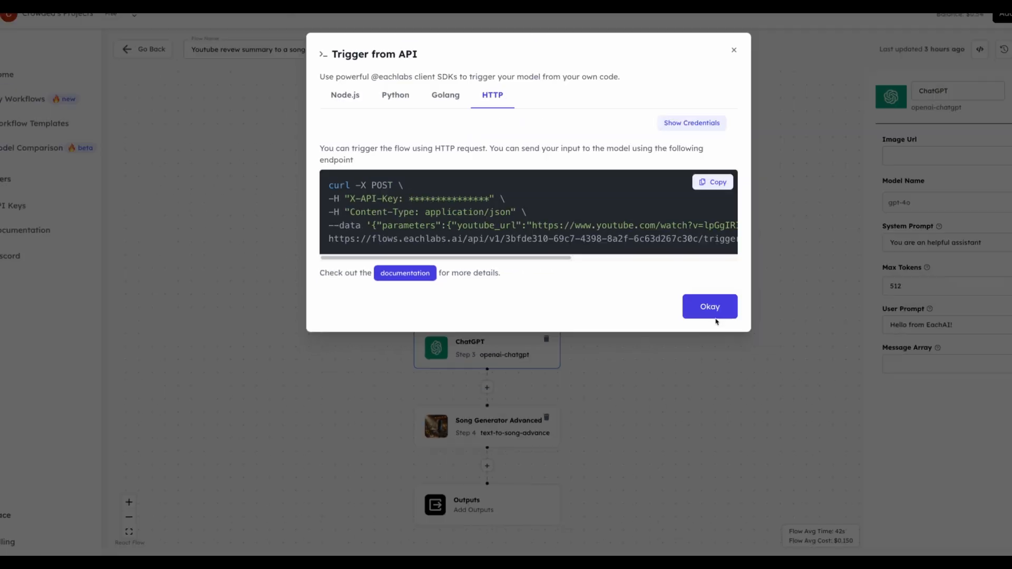
{"action": "left_click", "coordinate": [876, 308]}
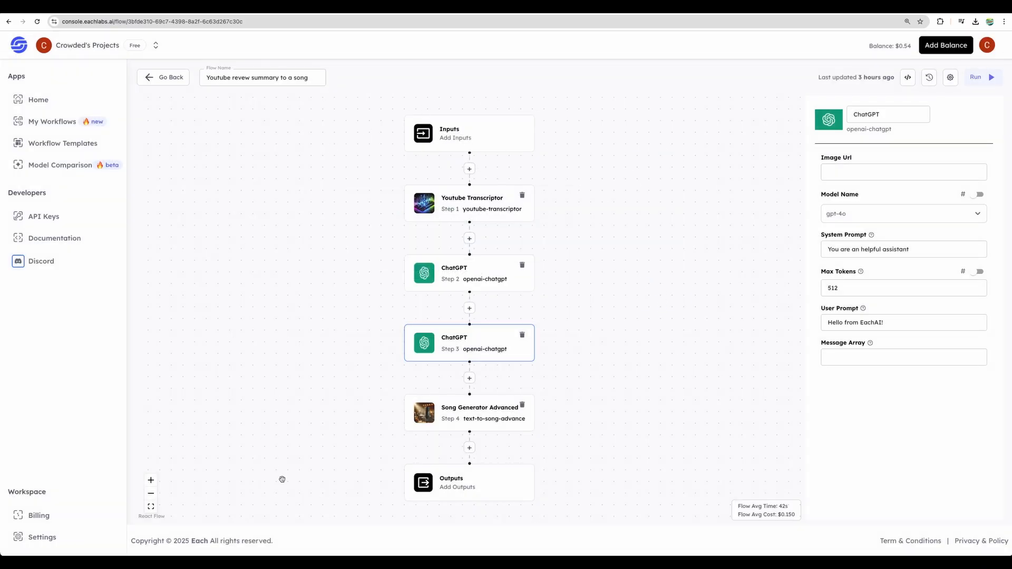
Step: Open the workflow templates and look through the full list and the Headshot category
{"action": "left_click", "coordinate": [62, 143]}
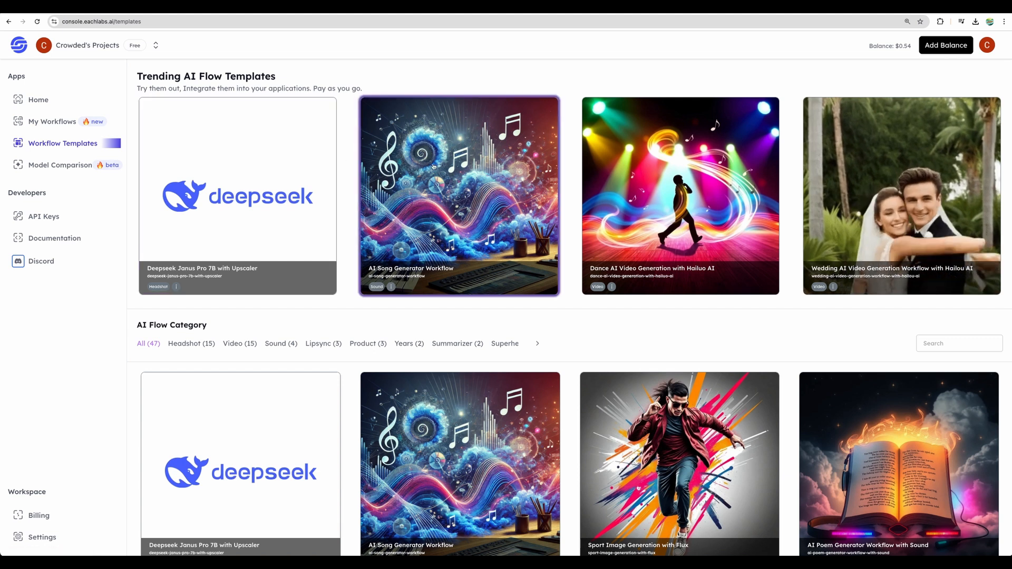
{"action": "scroll", "coordinate": [380, 324], "scroll_direction": "down", "scroll_amount": 4}
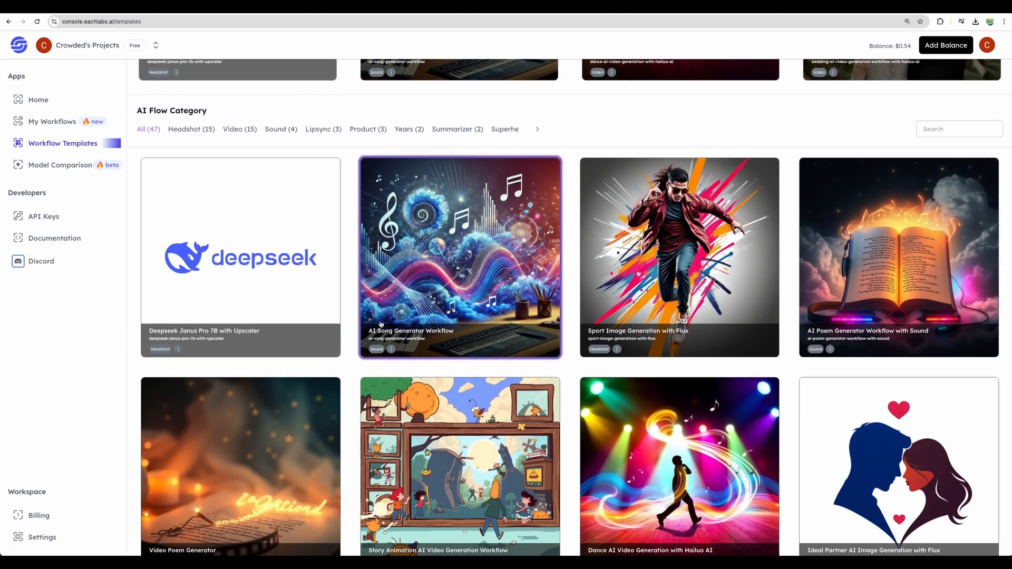
{"action": "scroll", "coordinate": [149, 272], "scroll_direction": "up", "scroll_amount": 3}
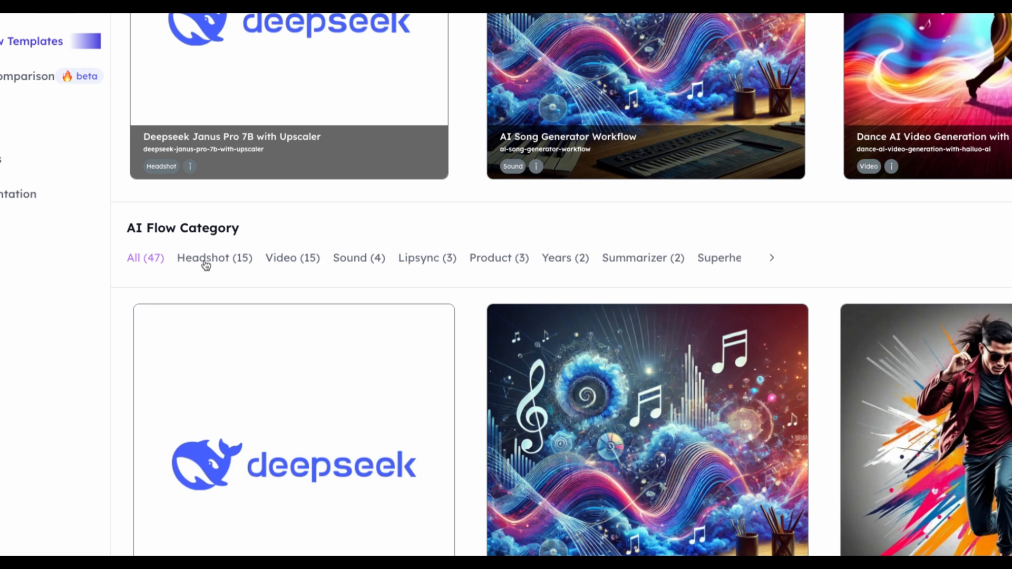
{"action": "left_click", "coordinate": [205, 261]}
{"action": "scroll", "coordinate": [681, 366], "scroll_direction": "down", "scroll_amount": 3}
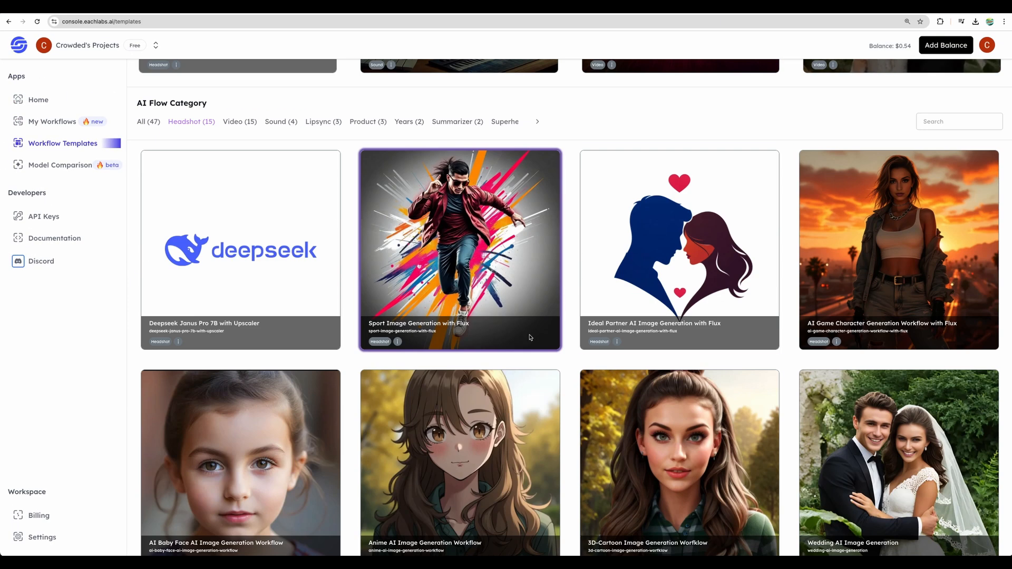
{"action": "scroll", "coordinate": [529, 338], "scroll_direction": "up", "scroll_amount": 3}
Step: Browse the workflow templates in the Video, Sound and Lipsync categories
{"action": "left_click", "coordinate": [240, 272]}
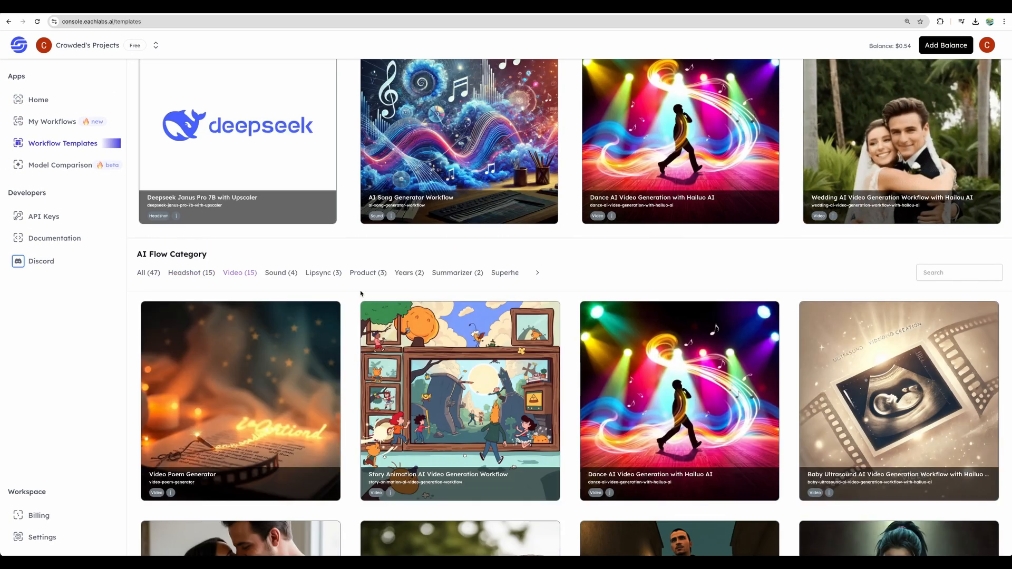
{"action": "scroll", "coordinate": [361, 293], "scroll_direction": "down", "scroll_amount": 2}
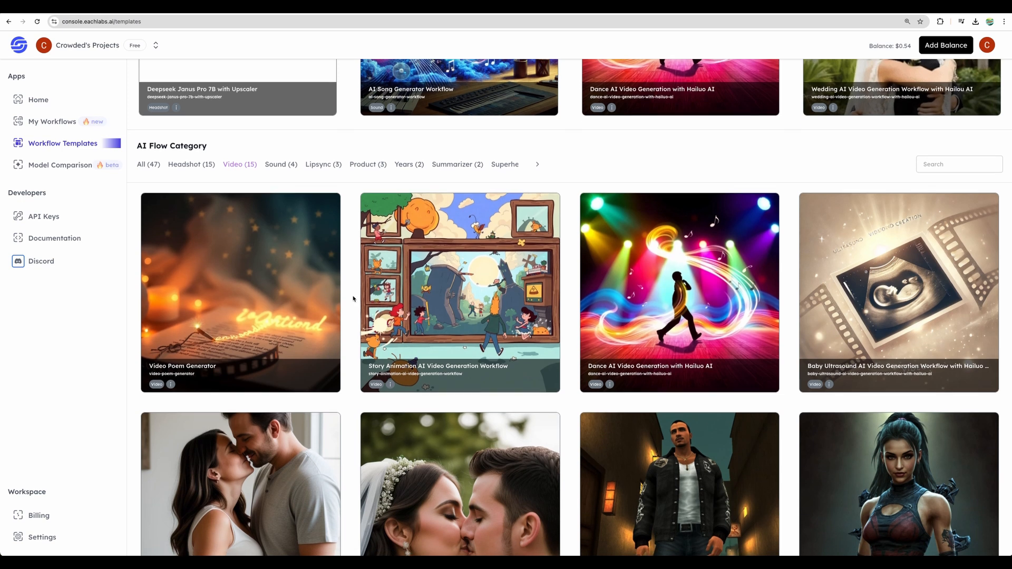
{"action": "left_click", "coordinate": [281, 169]}
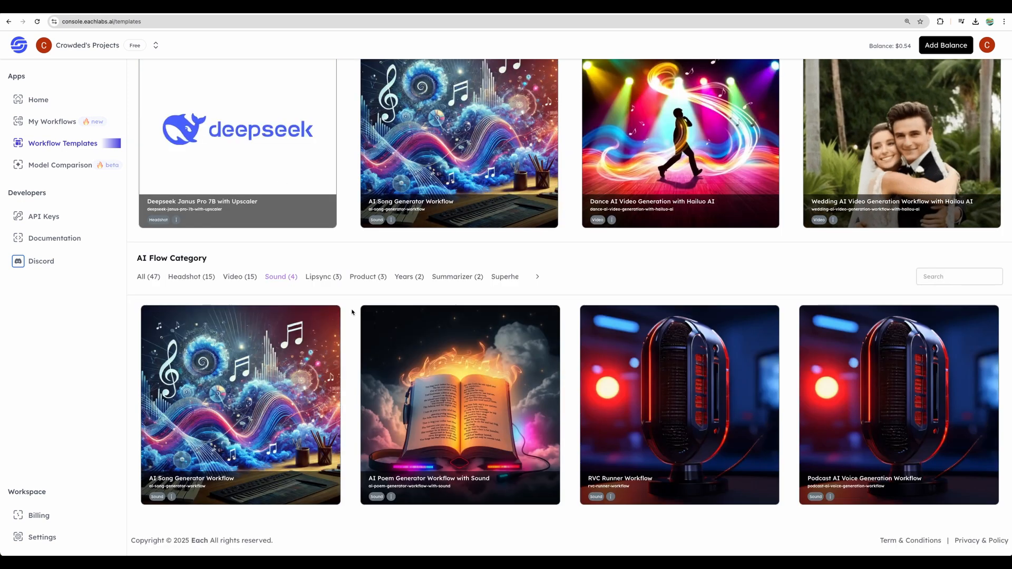
{"action": "left_click", "coordinate": [323, 277]}
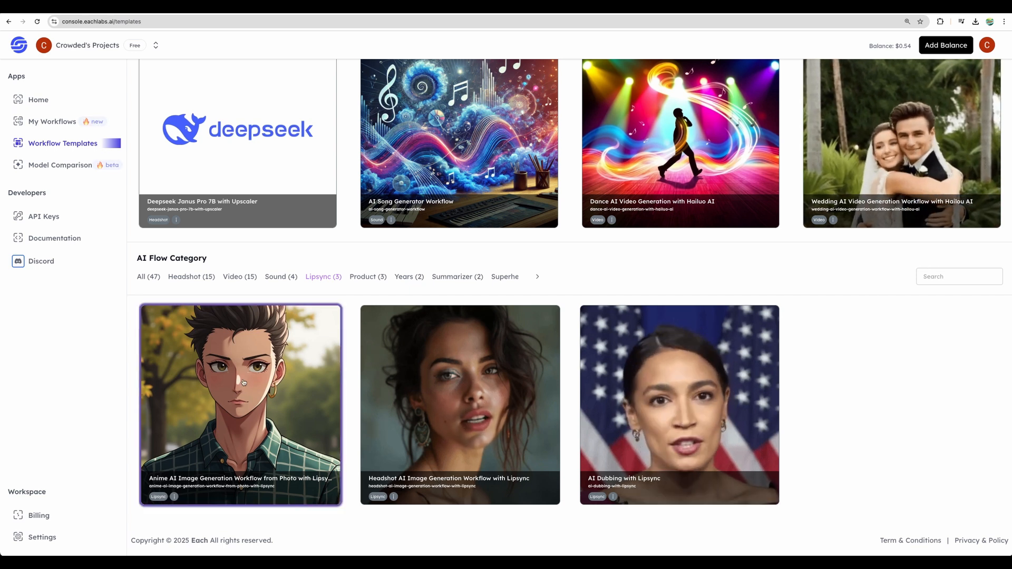
Step: Open the AI Dubbing with Lipsync template, examine the settings of each step from Video Convert to Lip Sync, and return to the templates
{"action": "left_click", "coordinate": [691, 417]}
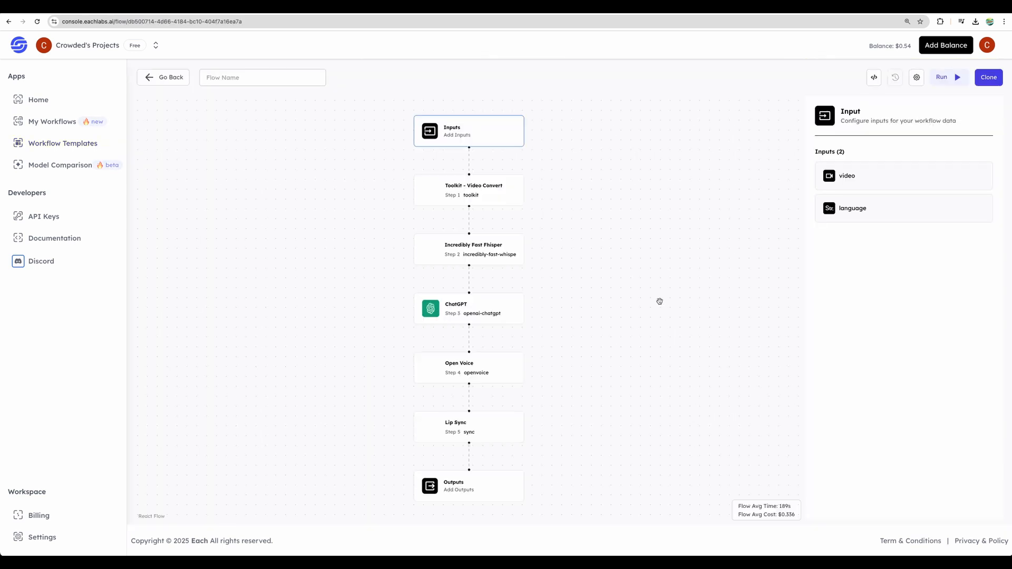
{"action": "left_click", "coordinate": [512, 187]}
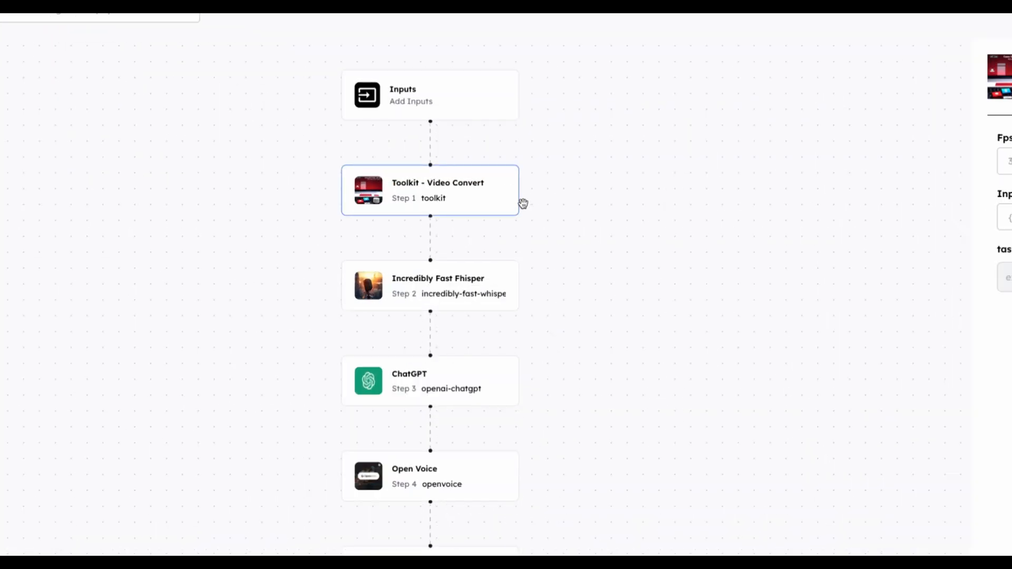
{"action": "left_click", "coordinate": [479, 293]}
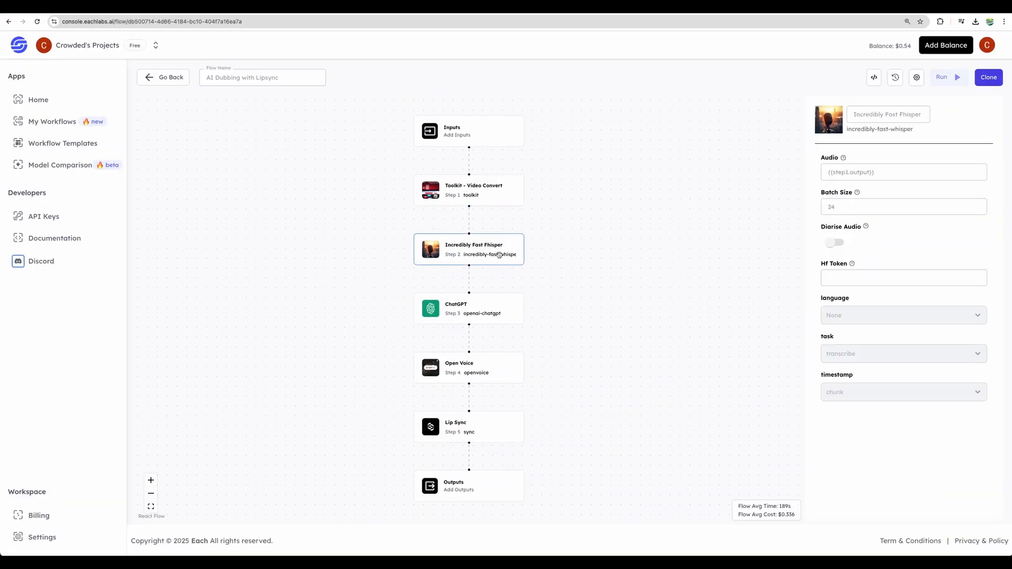
{"action": "left_click", "coordinate": [501, 314]}
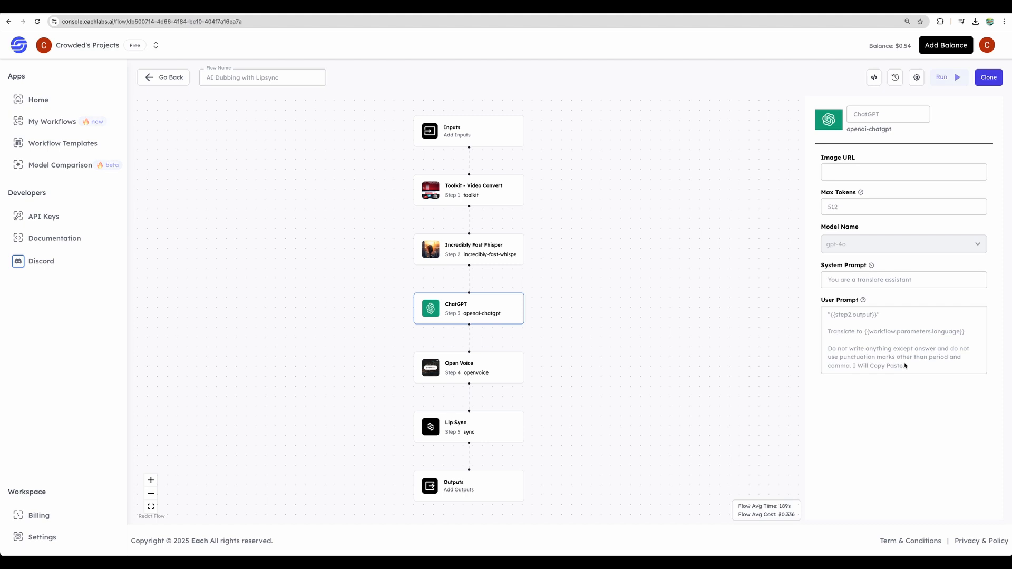
{"action": "left_click", "coordinate": [490, 369]}
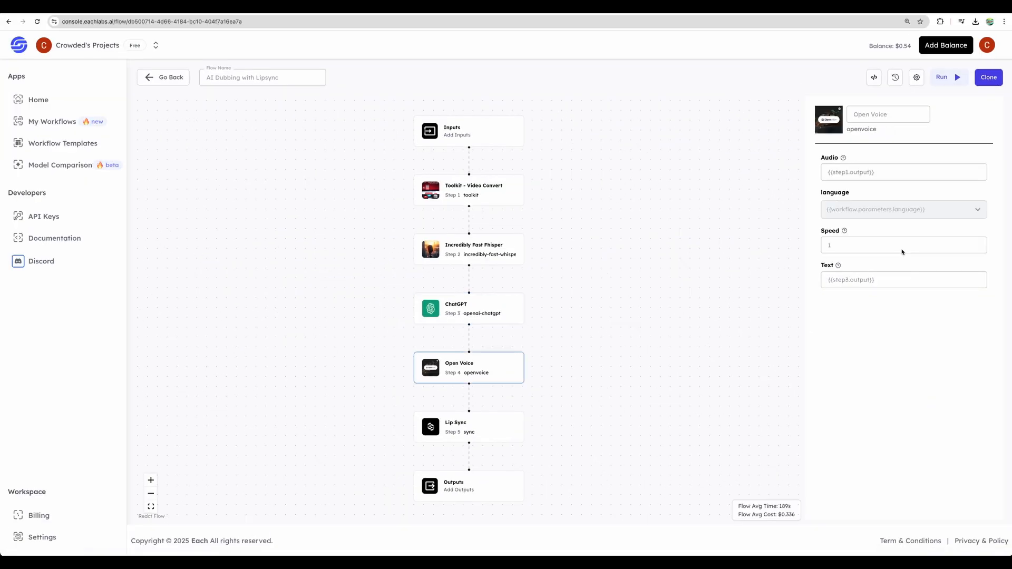
{"action": "left_click", "coordinate": [480, 437]}
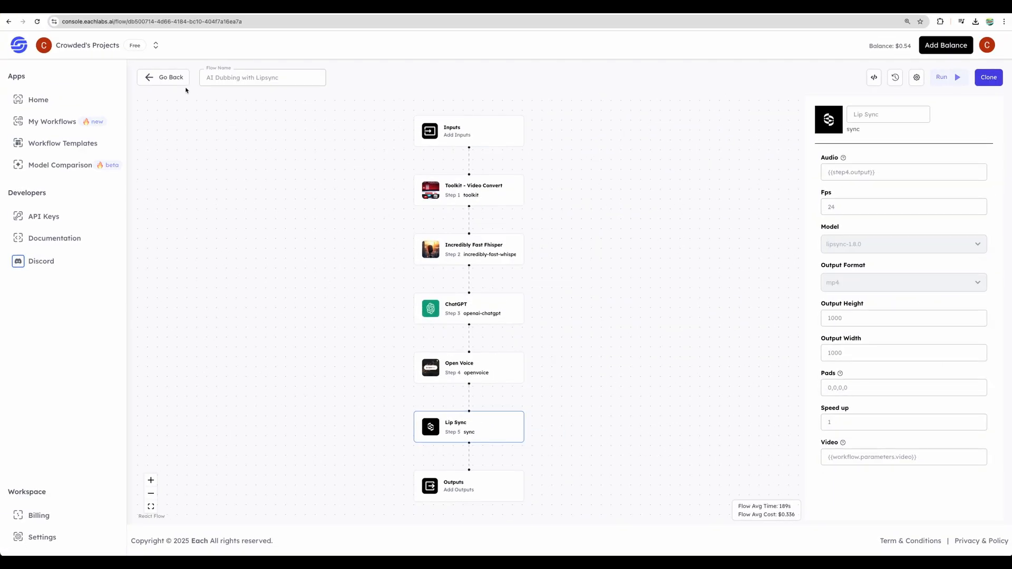
{"action": "left_click", "coordinate": [180, 79]}
Step: Browse the workflow templates in the Years, Summarizer and Superhero categories
{"action": "scroll", "coordinate": [398, 288], "scroll_direction": "down", "scroll_amount": 1}
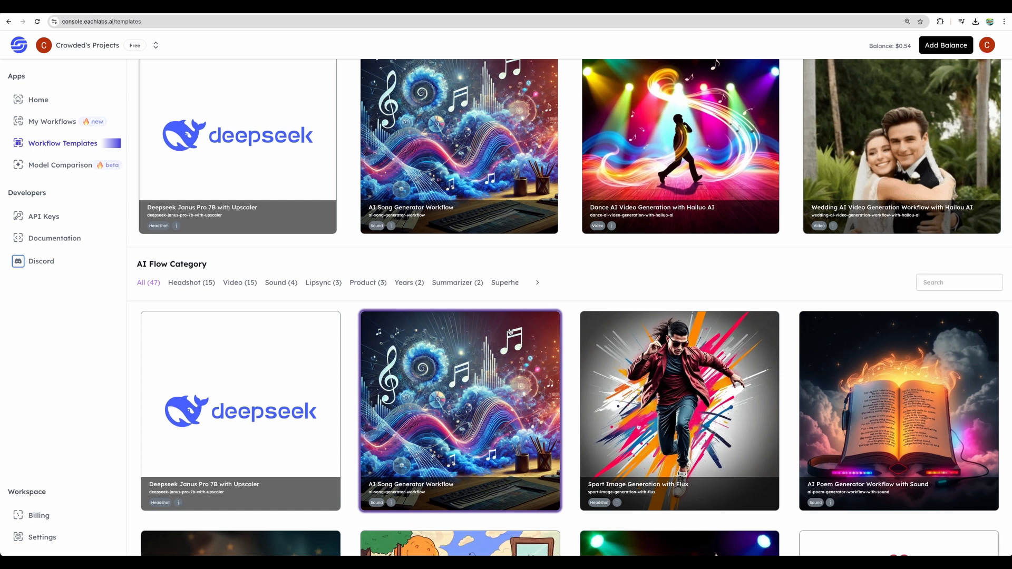
{"action": "left_click", "coordinate": [399, 285]}
{"action": "left_click", "coordinate": [457, 278]}
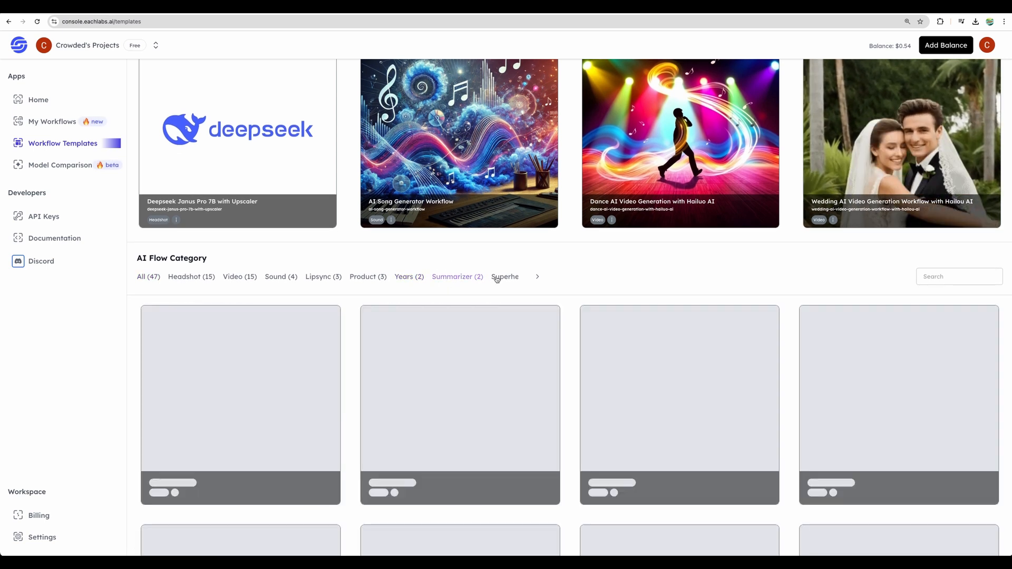
{"action": "left_click", "coordinate": [500, 278]}
{"action": "scroll", "coordinate": [279, 248], "scroll_direction": "up", "scroll_amount": 1}
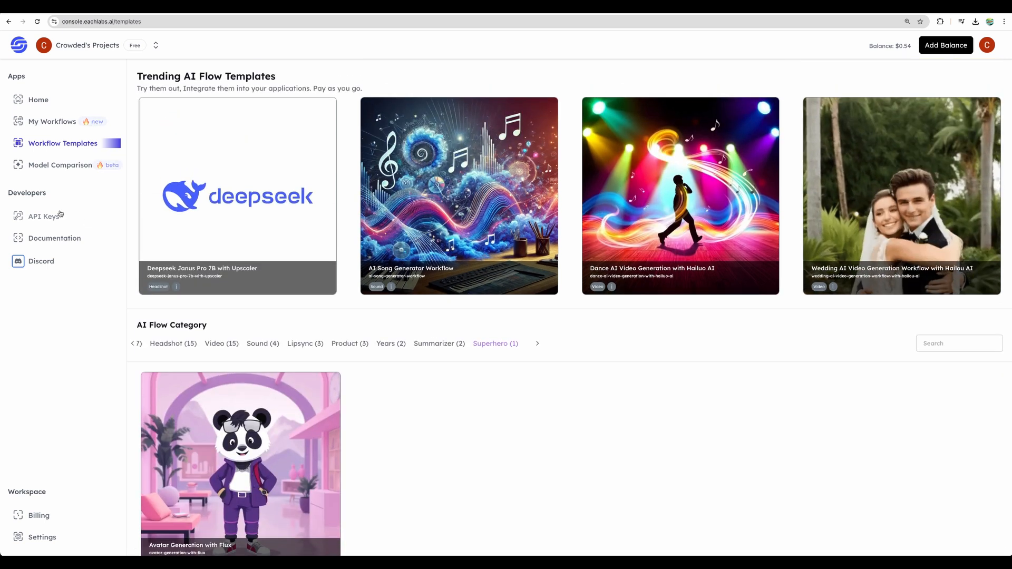
Step: Start a new workflow and add the ChatGPT text-to-text model as its first step
{"action": "left_click", "coordinate": [58, 105]}
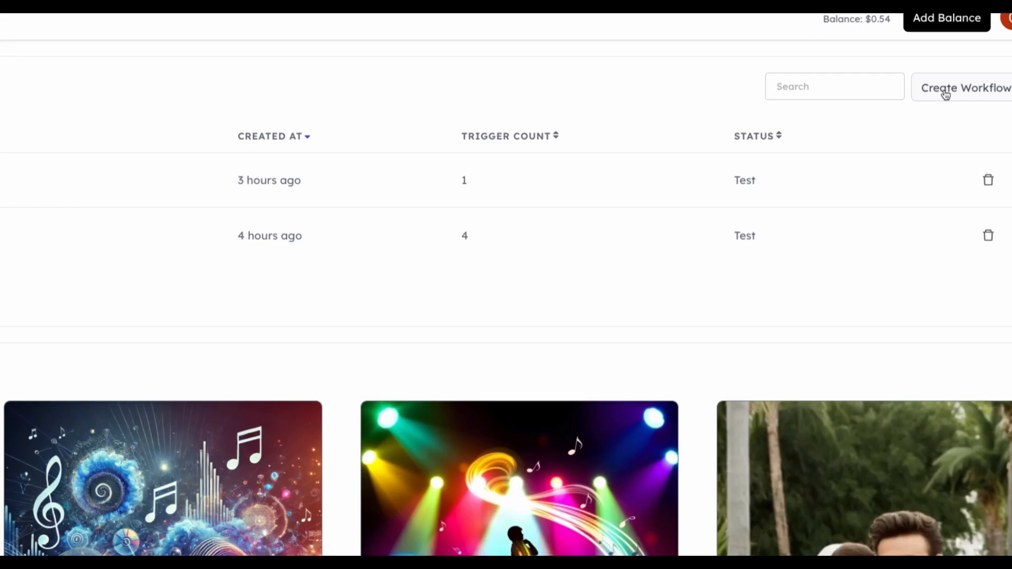
{"action": "left_click", "coordinate": [945, 90]}
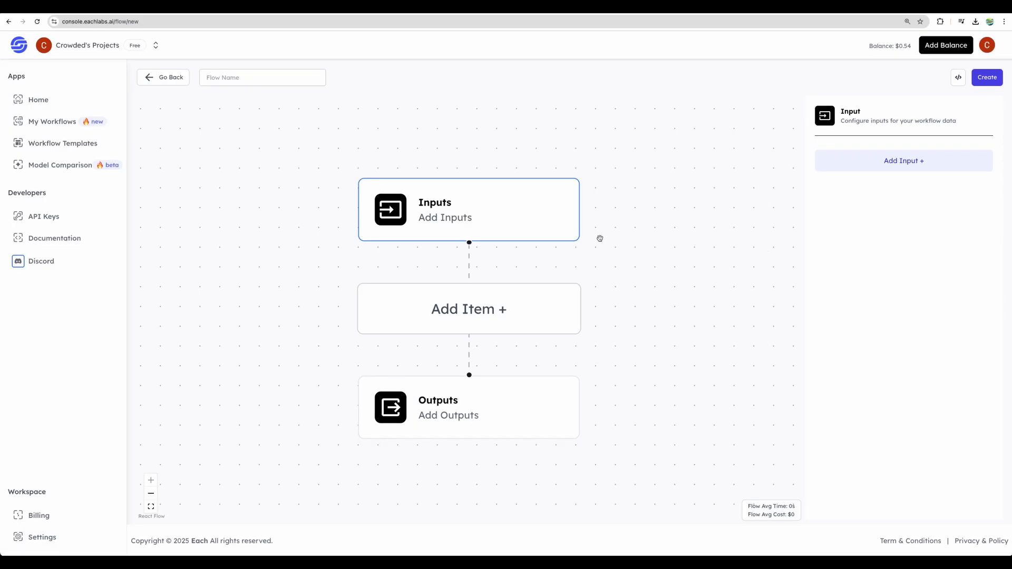
{"action": "left_click", "coordinate": [543, 302]}
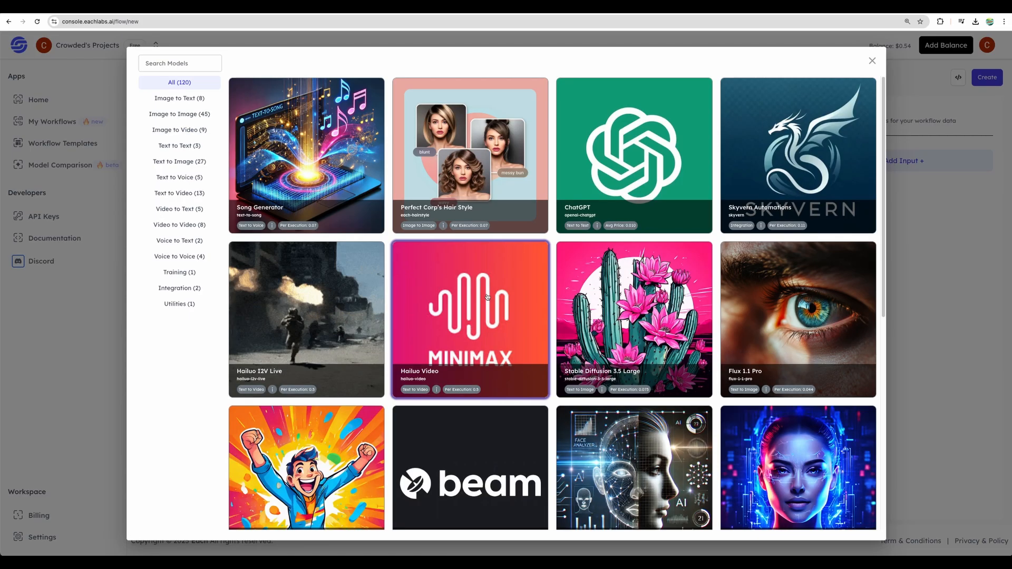
{"action": "left_click", "coordinate": [179, 146]}
{"action": "left_click", "coordinate": [295, 165]}
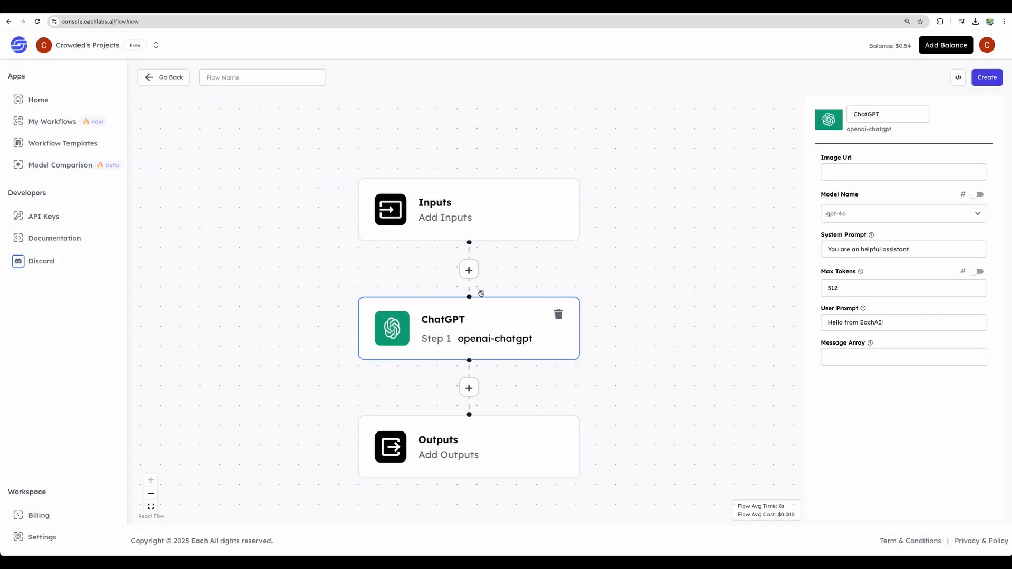
Step: Add the Stable Diffusion 3.5 Large text-to-image model after the ChatGPT step
{"action": "left_click", "coordinate": [470, 389]}
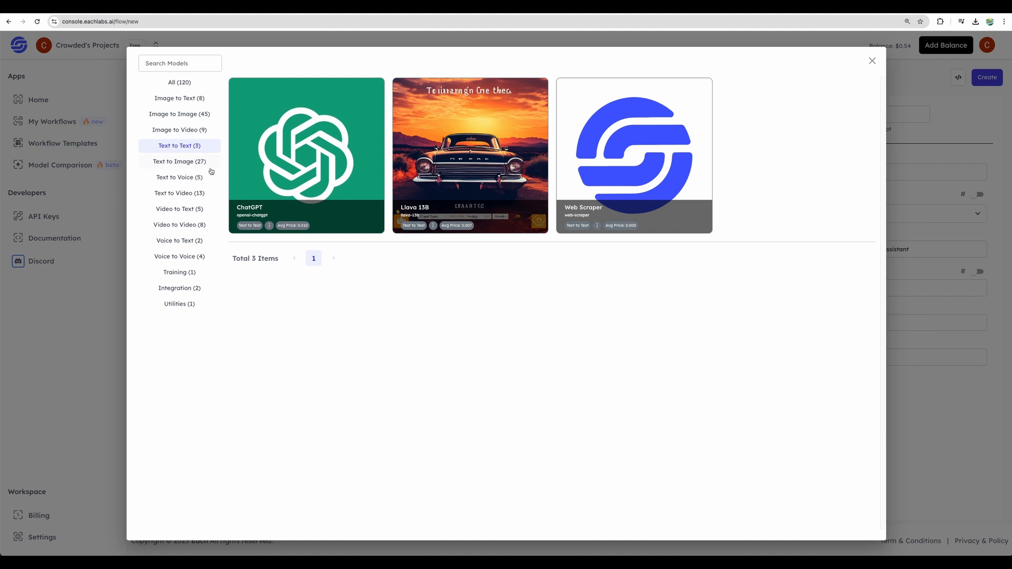
{"action": "left_click", "coordinate": [192, 162]}
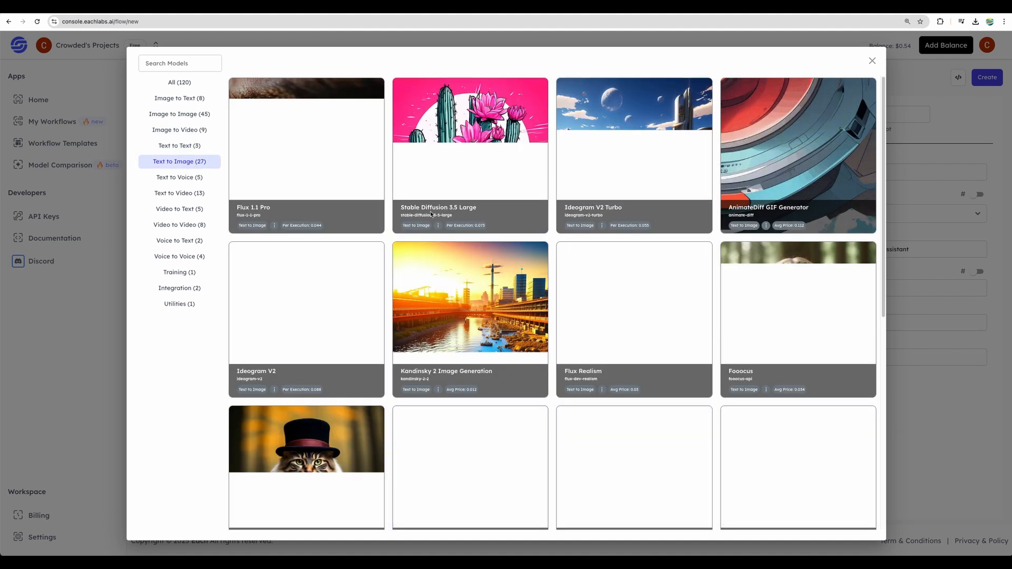
{"action": "left_click", "coordinate": [431, 213]}
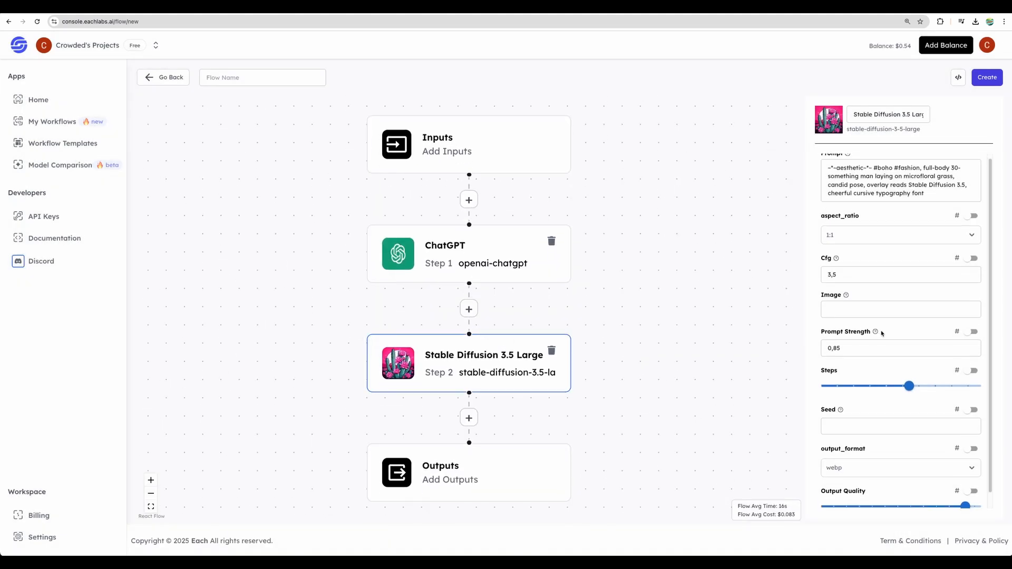
Step: Compare the ChatGPT and Stable Diffusion step settings, and set the Stable Diffusion Image input to the Step 1 output
{"action": "left_click", "coordinate": [472, 250]}
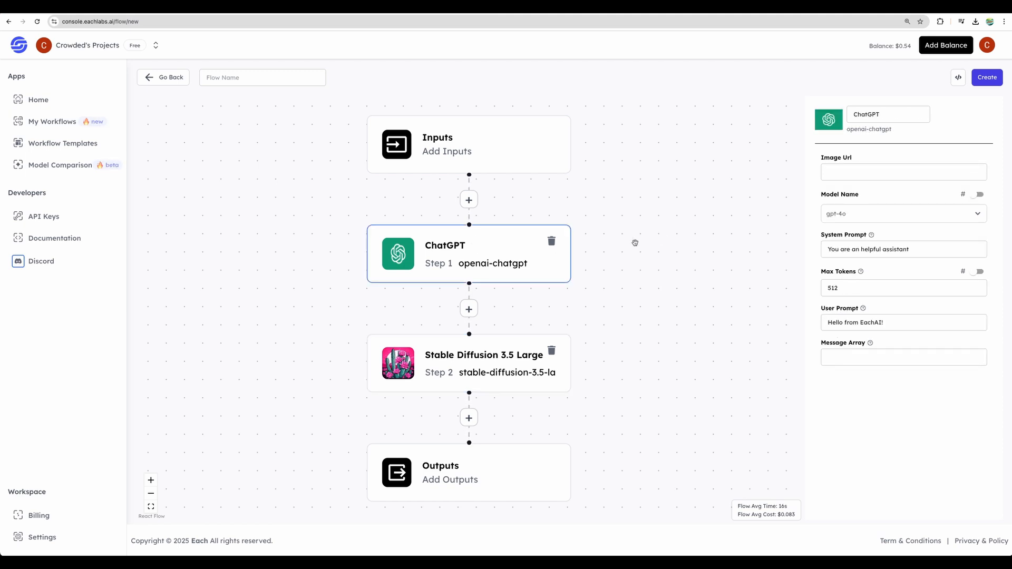
{"action": "left_click", "coordinate": [445, 368]}
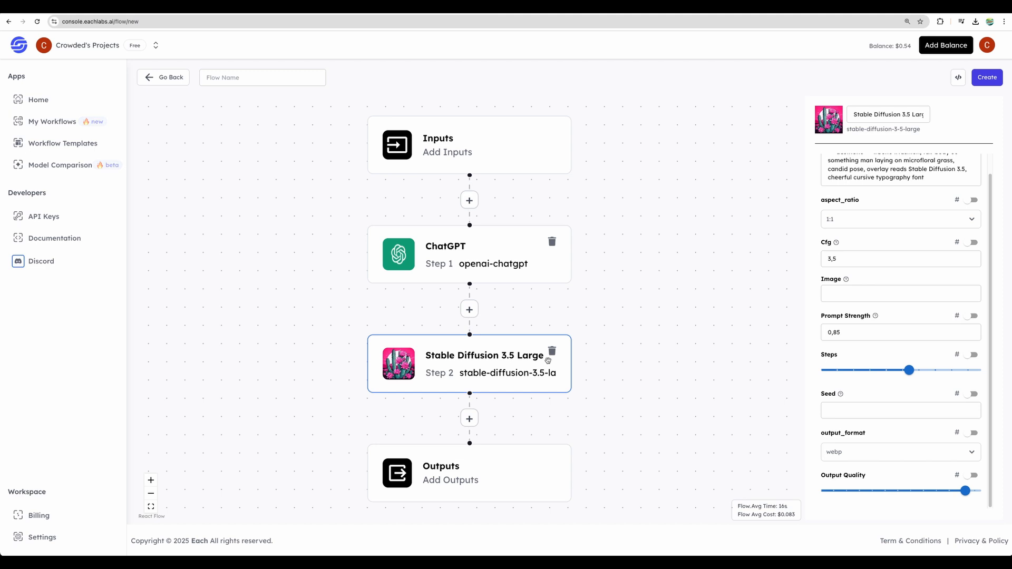
{"action": "left_click", "coordinate": [861, 293]}
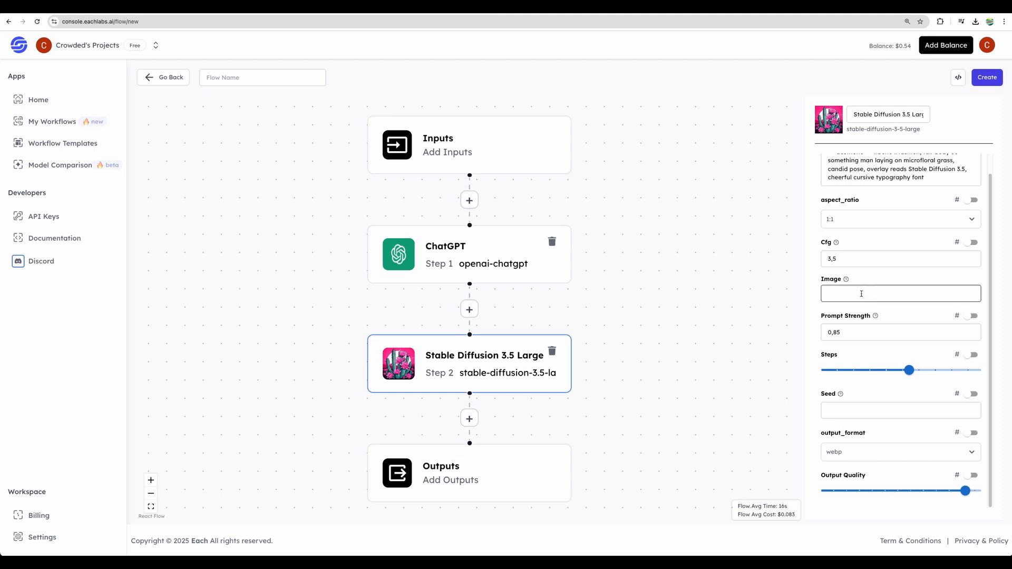
{"action": "left_click", "coordinate": [919, 294]}
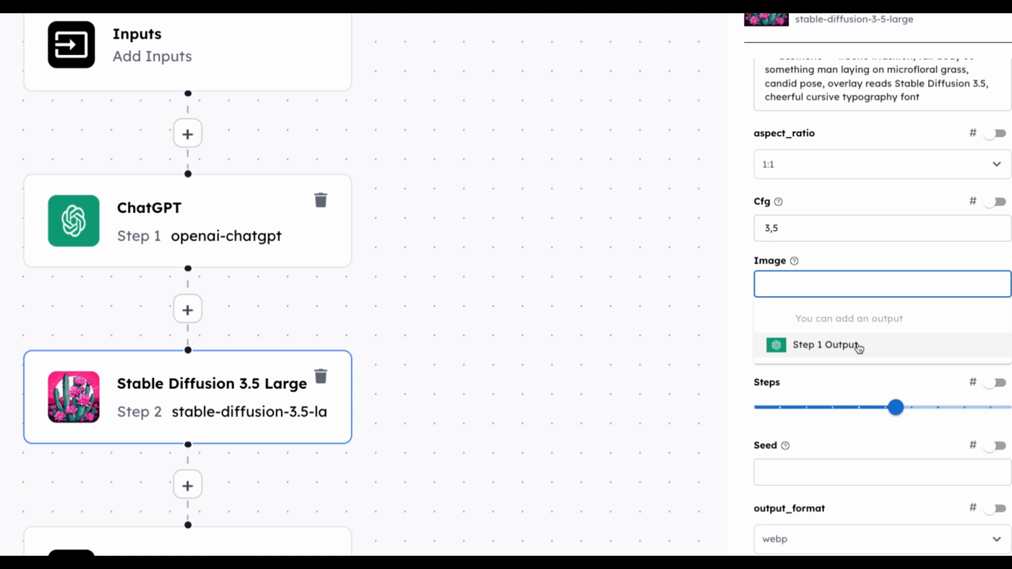
{"action": "left_click", "coordinate": [860, 347]}
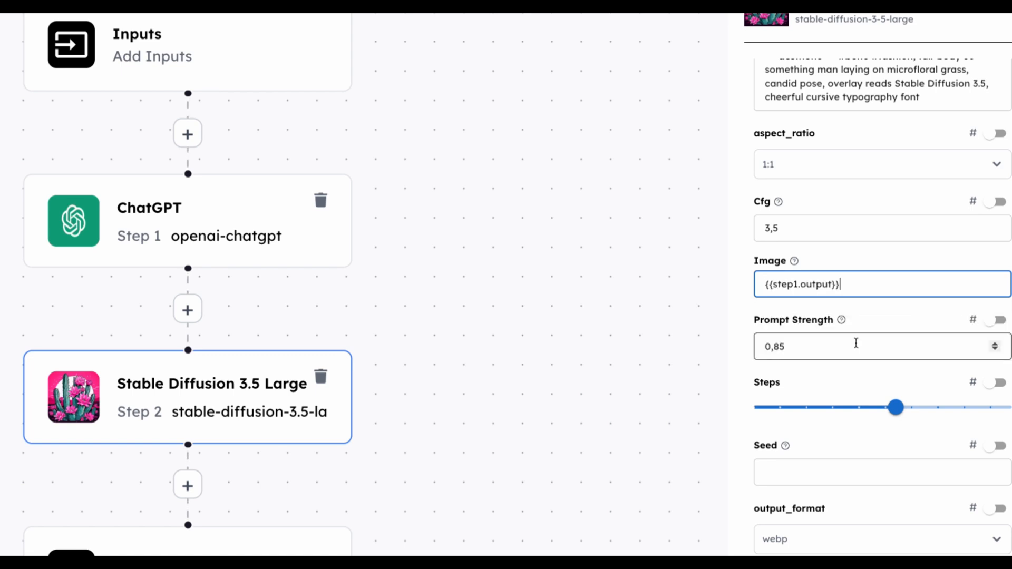
{"action": "left_click", "coordinate": [187, 219]}
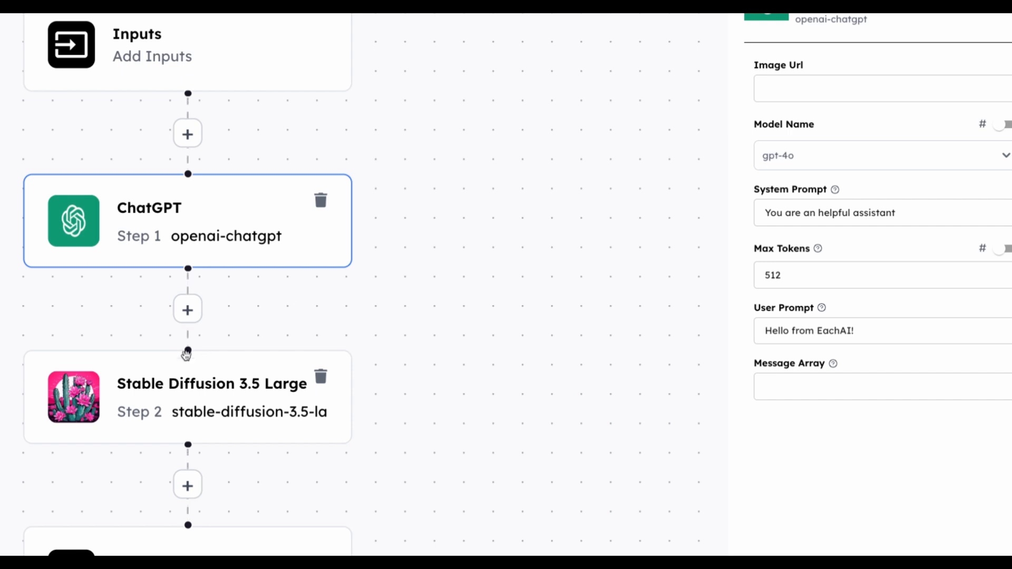
{"action": "left_click", "coordinate": [162, 397]}
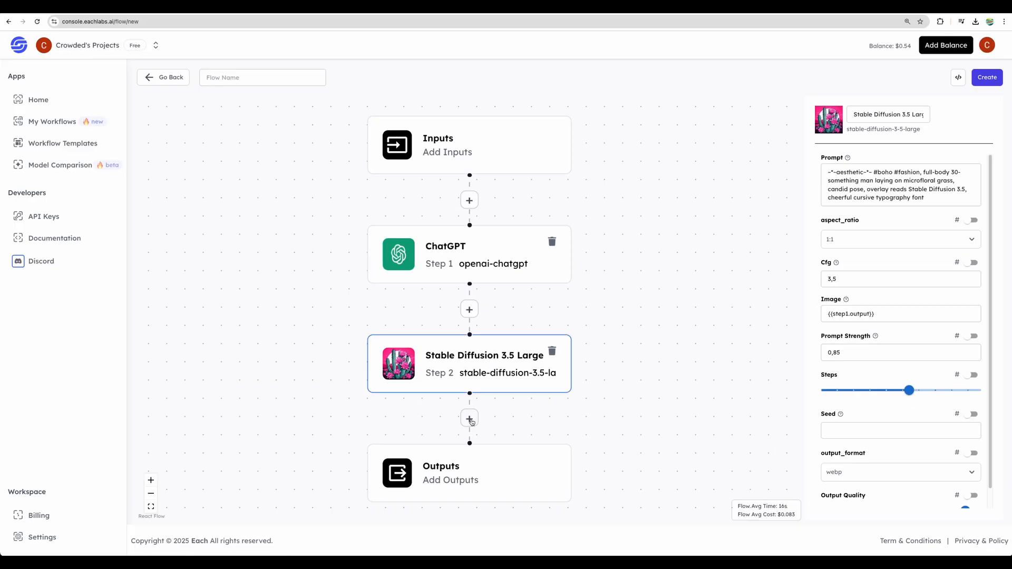
Step: Add the Hailuo I2V Live image-to-video model after the Stable Diffusion step
{"action": "left_click", "coordinate": [187, 486]}
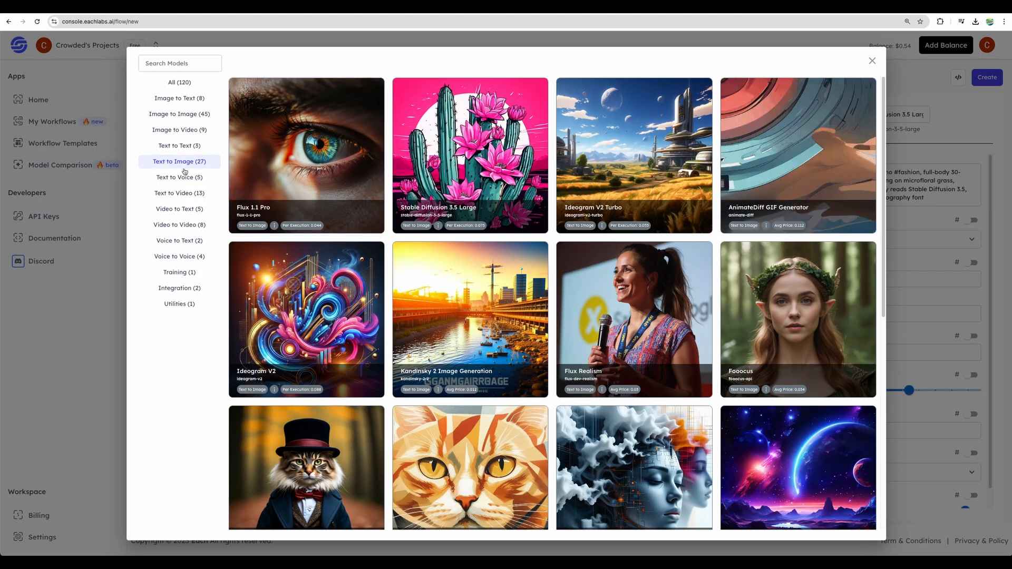
{"action": "left_click", "coordinate": [179, 133]}
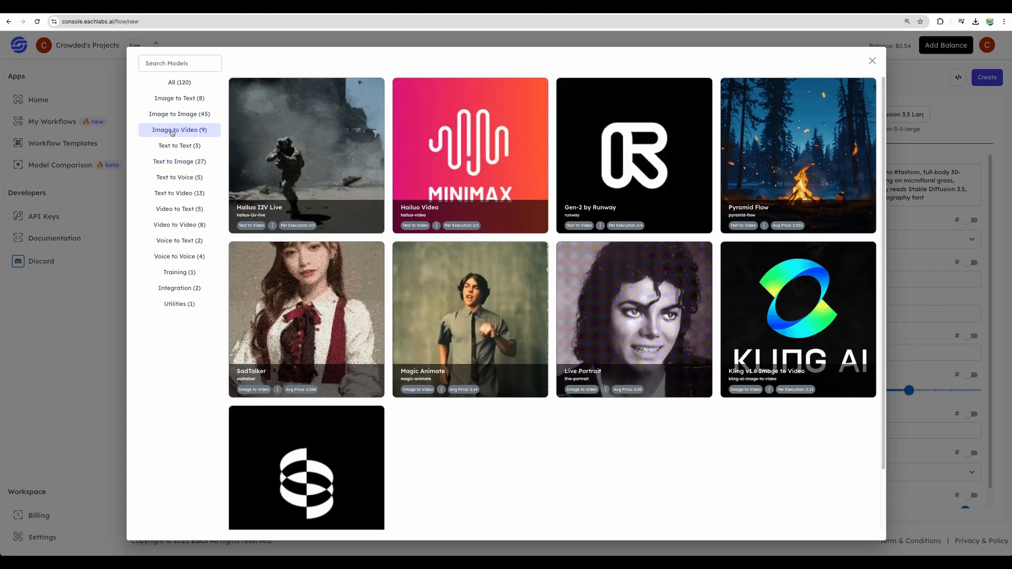
{"action": "left_click", "coordinate": [311, 158]}
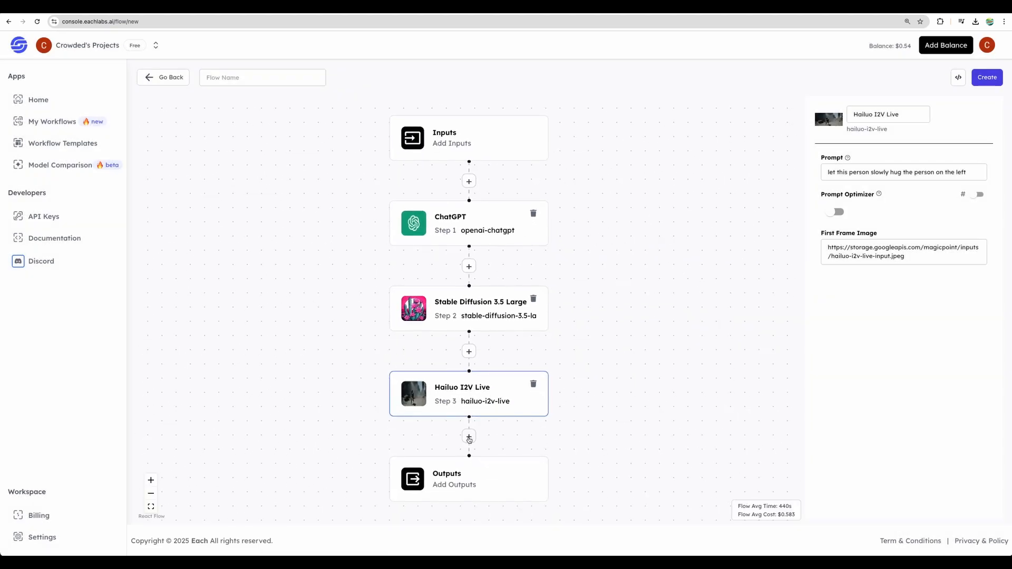
Step: Add the Magic Animate video-to-video model after the Hailuo I2V Live step
{"action": "left_click", "coordinate": [468, 438]}
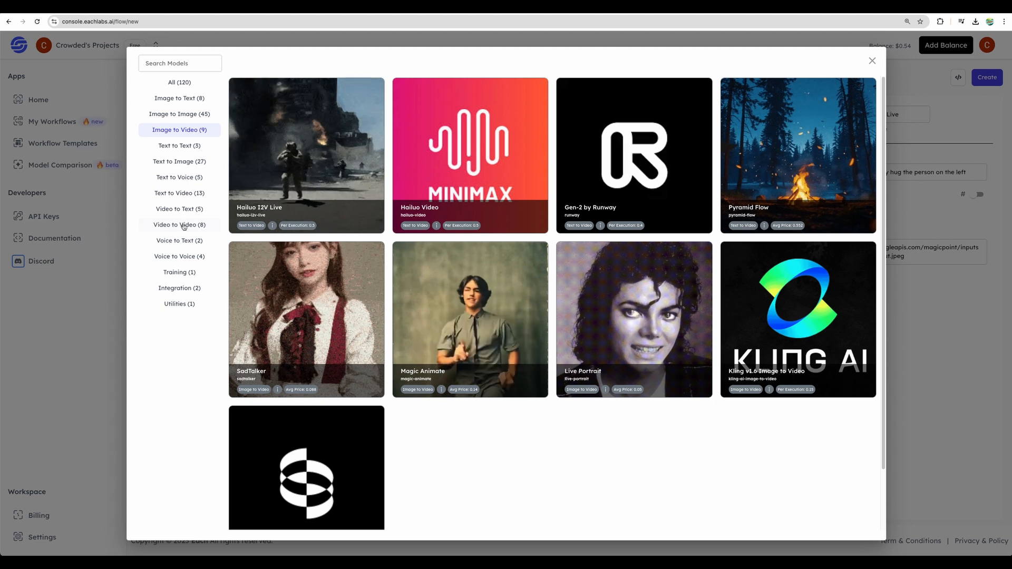
{"action": "left_click", "coordinate": [184, 225]}
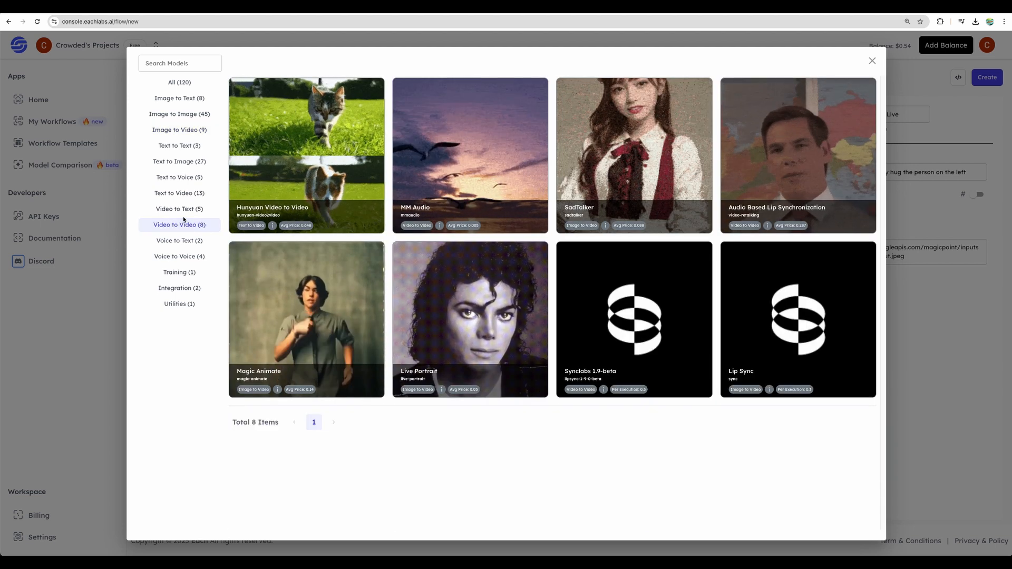
{"action": "left_click", "coordinate": [300, 311]}
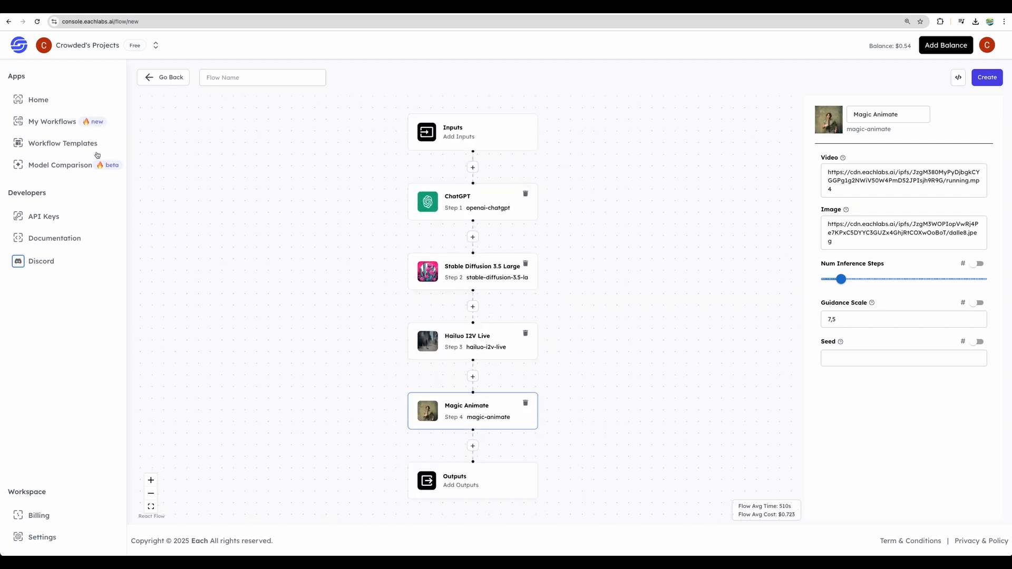
Step: Open the AI model comparison and choose 1019-face-analyzer as model #1
{"action": "left_click", "coordinate": [64, 165]}
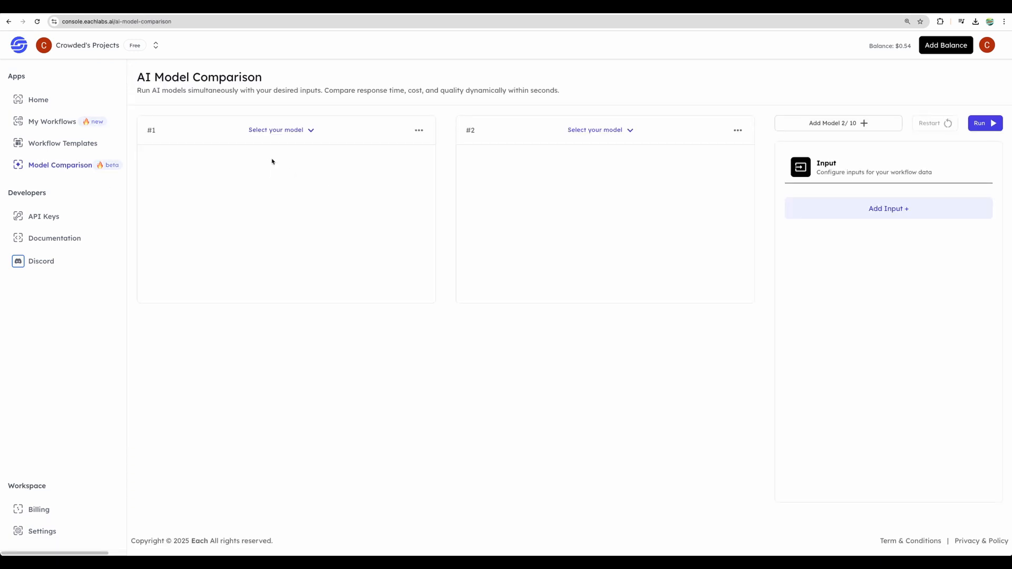
{"action": "left_click", "coordinate": [310, 129]}
{"action": "left_click", "coordinate": [267, 182]}
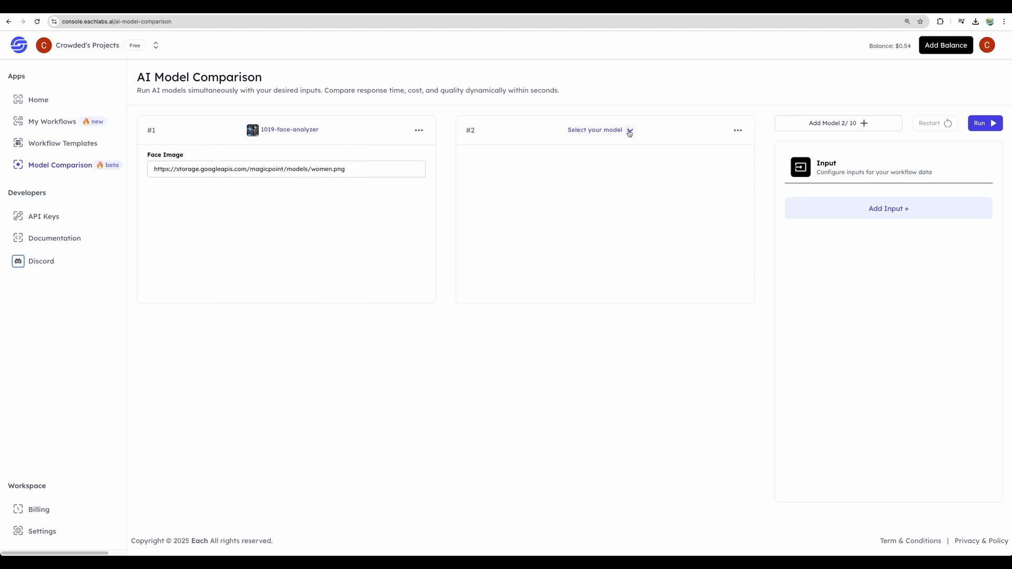
Step: Look through the available models for the second comparison slot and choose blip-2 as model #2
{"action": "left_click", "coordinate": [629, 132]}
{"action": "scroll", "coordinate": [590, 219], "scroll_direction": "down", "scroll_amount": 10}
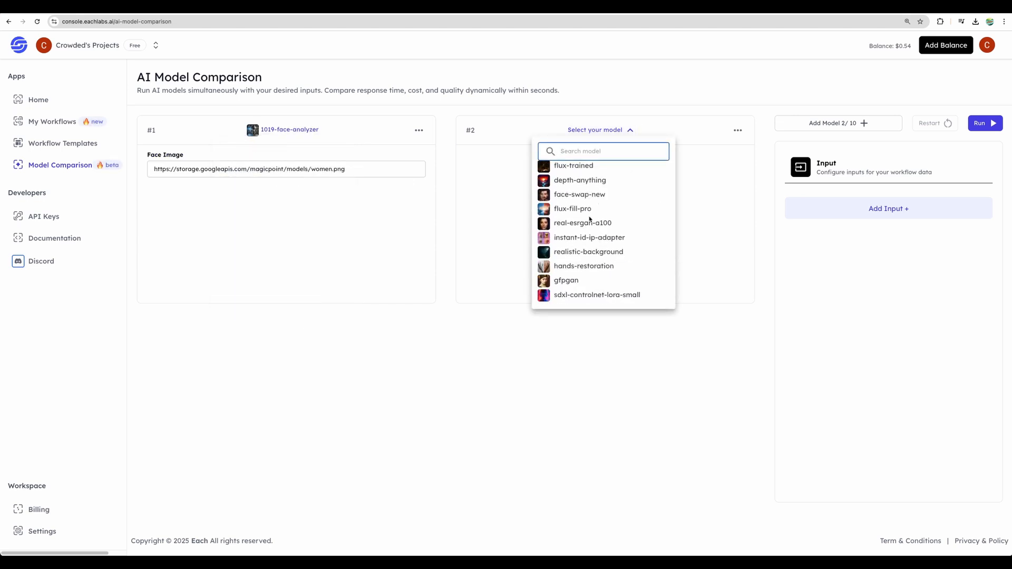
{"action": "scroll", "coordinate": [589, 219], "scroll_direction": "down", "scroll_amount": 10}
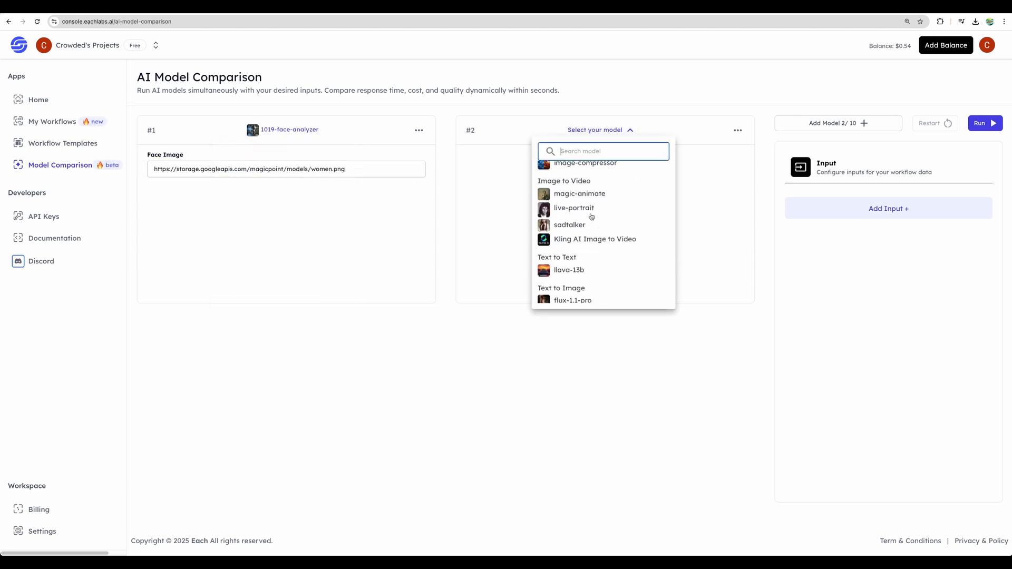
{"action": "scroll", "coordinate": [590, 217], "scroll_direction": "down", "scroll_amount": 5}
{"action": "scroll", "coordinate": [569, 197], "scroll_direction": "up", "scroll_amount": 15}
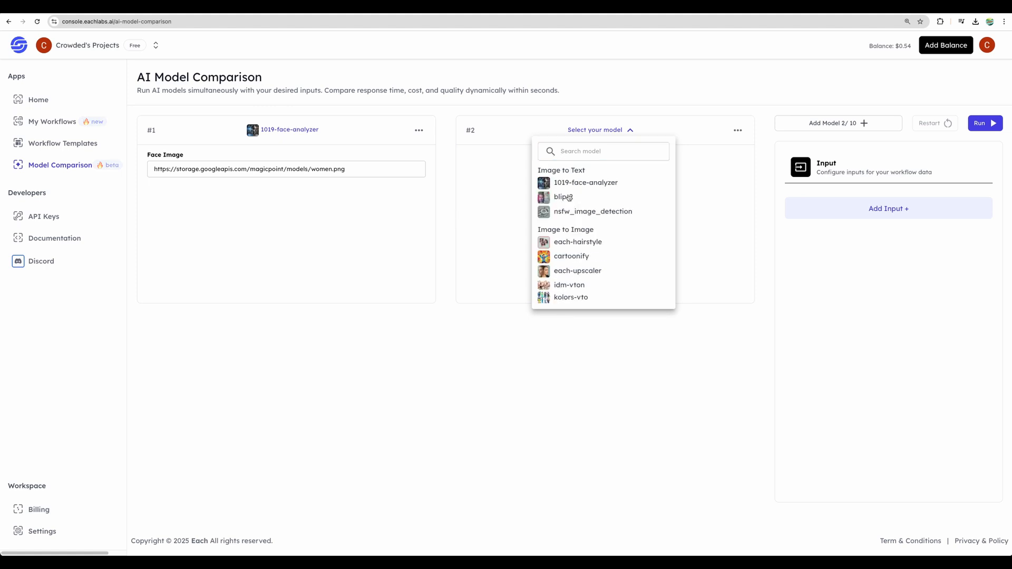
{"action": "left_click", "coordinate": [563, 197]}
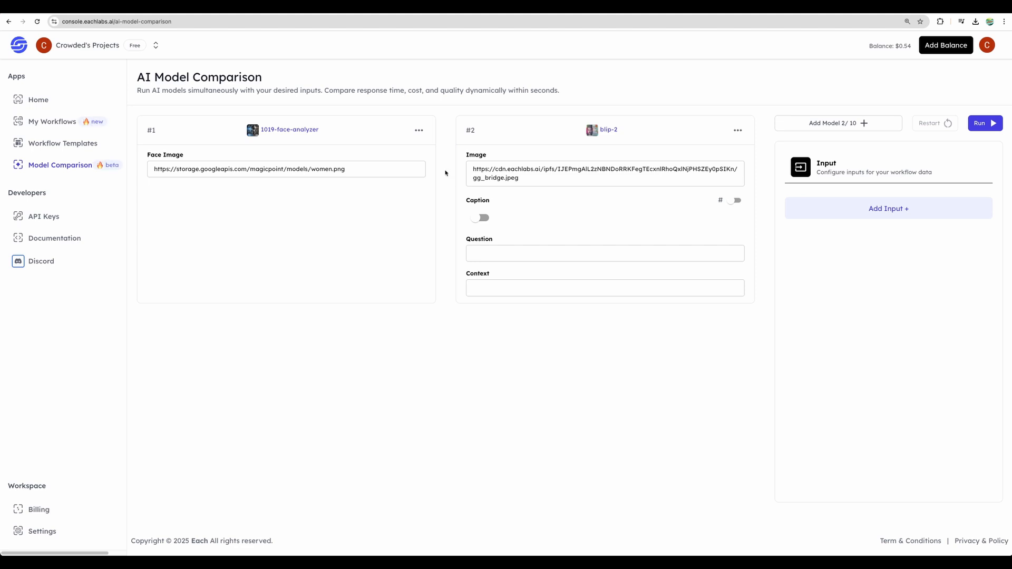
Step: Return to the Eachlabs dashboard home and look over the AI flows and latest executions
{"action": "left_click", "coordinate": [38, 99]}
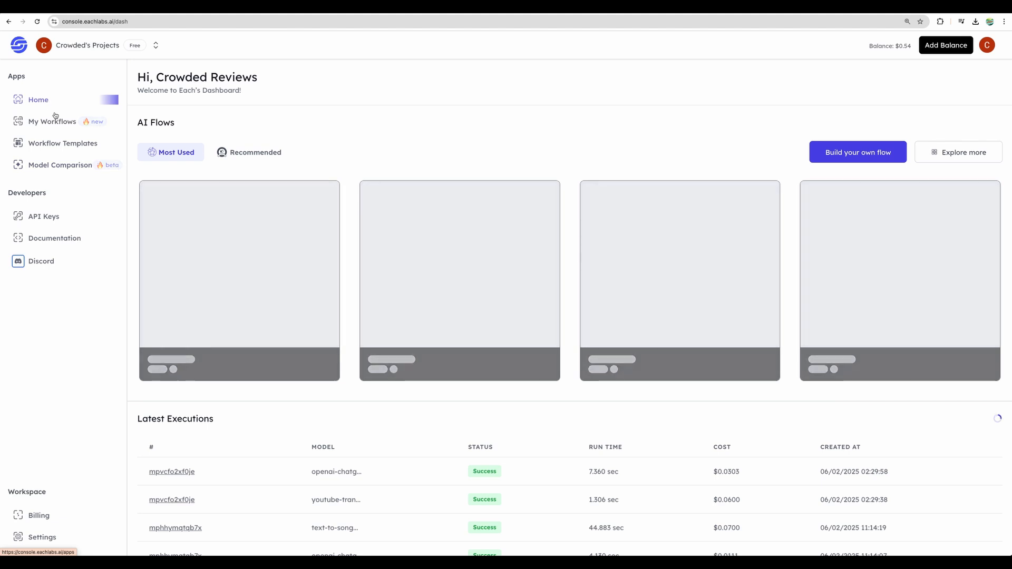
{"action": "scroll", "coordinate": [386, 162], "scroll_direction": "down", "scroll_amount": 2}
{"action": "scroll", "coordinate": [387, 160], "scroll_direction": "up", "scroll_amount": 2}
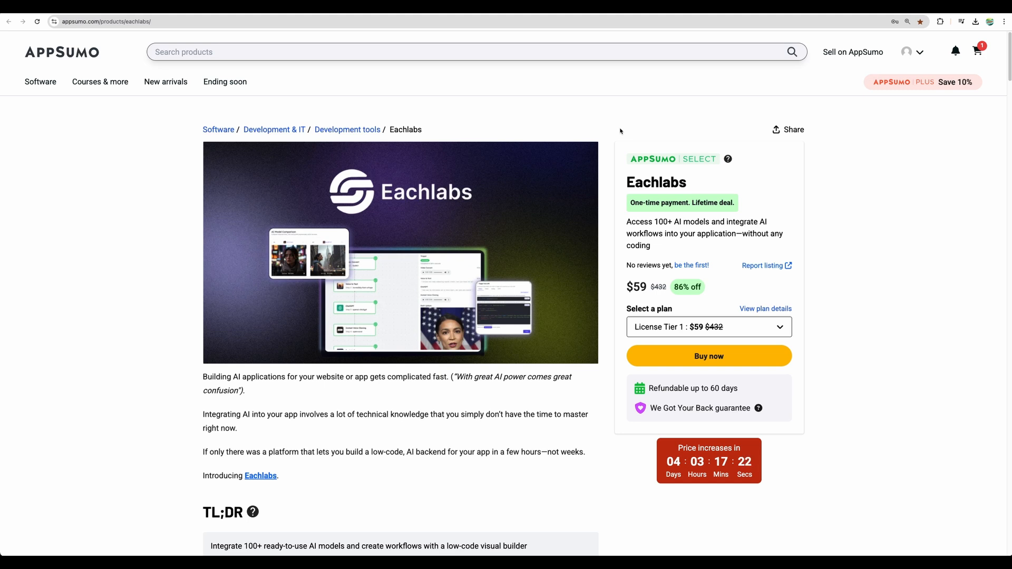
Step: Switch to the Eachlabs deal page on AppSumo and read the introductory paragraphs above the TL;DR
{"action": "scroll", "coordinate": [619, 205], "scroll_direction": "down", "scroll_amount": 5}
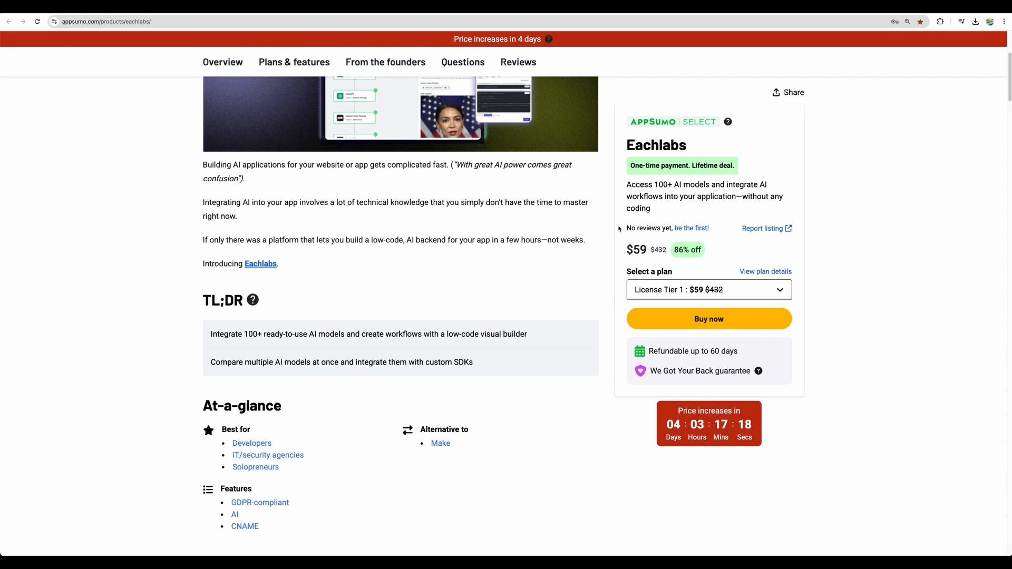
{"action": "left_click_drag", "start_coordinate": [403, 165], "coordinate": [381, 165]}
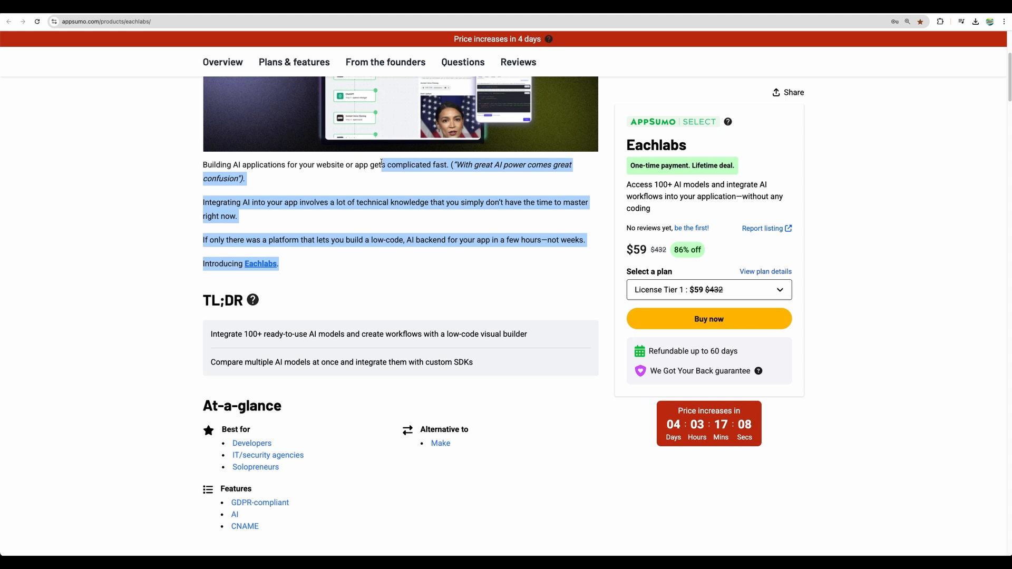
{"action": "left_click", "coordinate": [388, 261]}
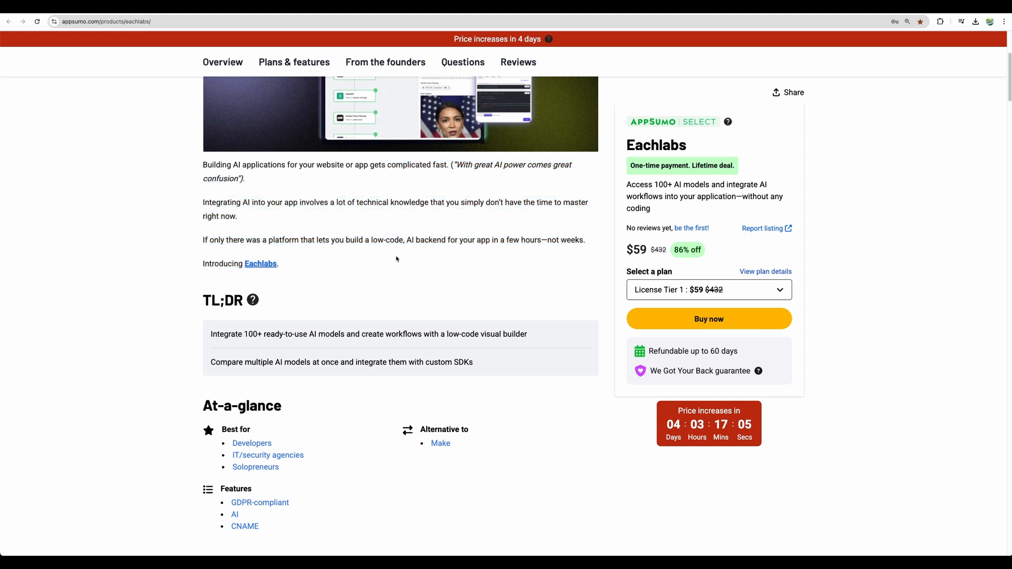
{"action": "left_click_drag", "start_coordinate": [398, 264], "coordinate": [393, 194]}
{"action": "left_click", "coordinate": [394, 175]}
{"action": "left_click_drag", "start_coordinate": [395, 157], "coordinate": [399, 236]}
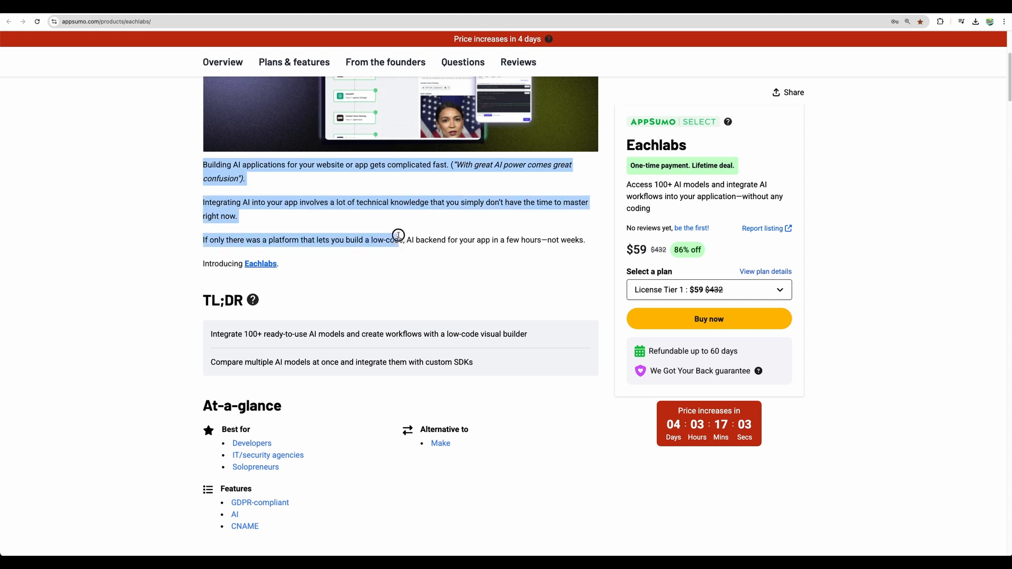
{"action": "left_click", "coordinate": [397, 256]}
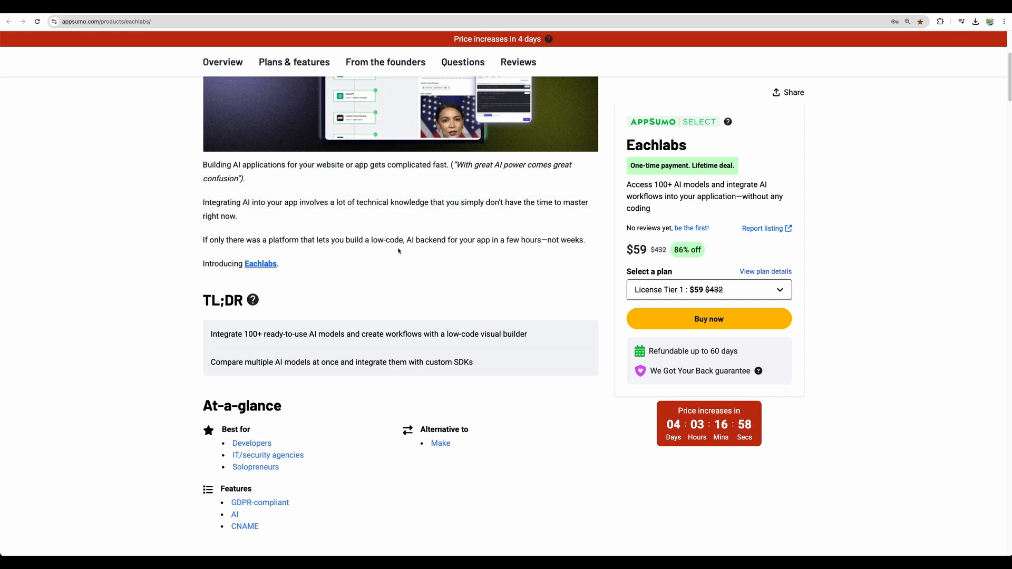
Step: Review the deal page's Overview sections on ready-to-use AI workflows, the application backend, model comparison and SDK integration
{"action": "scroll", "coordinate": [398, 251], "scroll_direction": "down", "scroll_amount": 15}
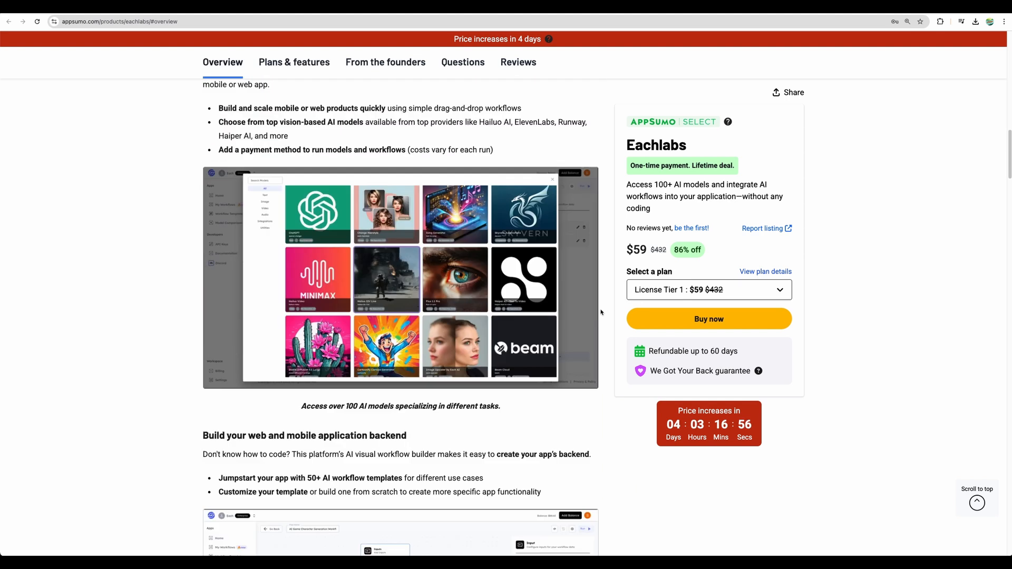
{"action": "scroll", "coordinate": [592, 313], "scroll_direction": "down", "scroll_amount": 5}
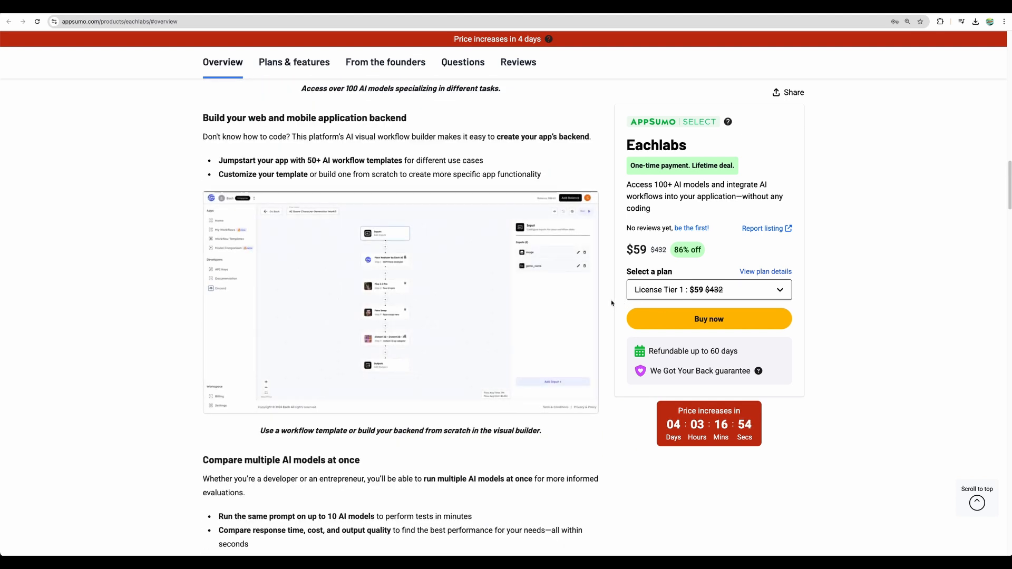
{"action": "scroll", "coordinate": [612, 297], "scroll_direction": "down", "scroll_amount": 8}
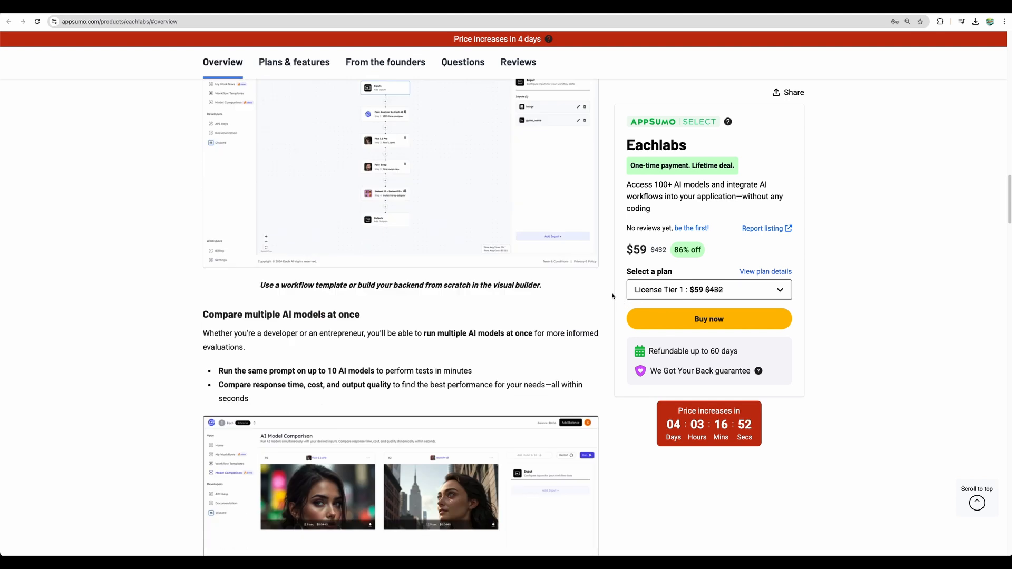
{"action": "scroll", "coordinate": [613, 296], "scroll_direction": "up", "scroll_amount": 4}
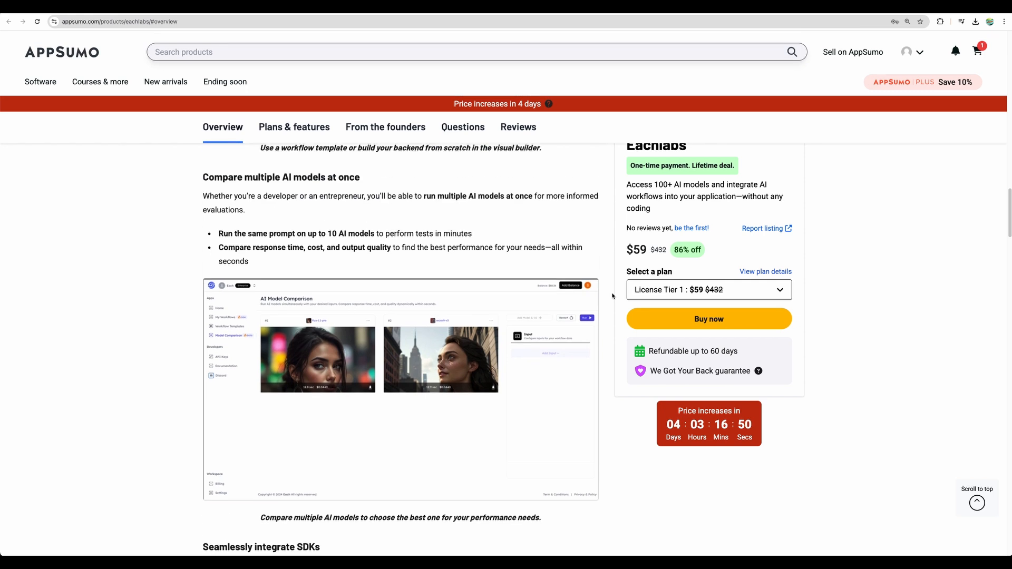
{"action": "scroll", "coordinate": [122, 366], "scroll_direction": "down", "scroll_amount": 3}
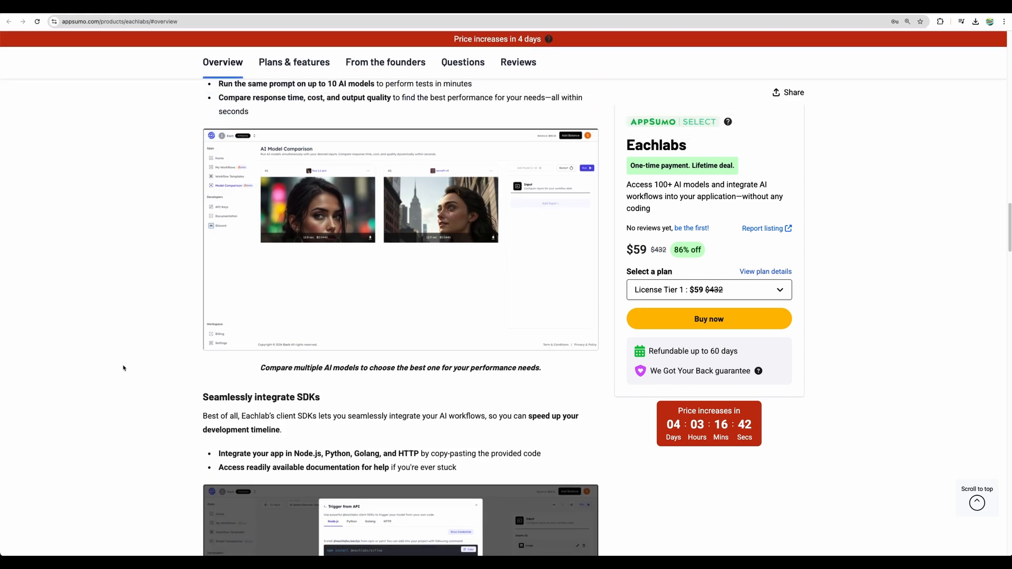
{"action": "scroll", "coordinate": [123, 368], "scroll_direction": "down", "scroll_amount": 3}
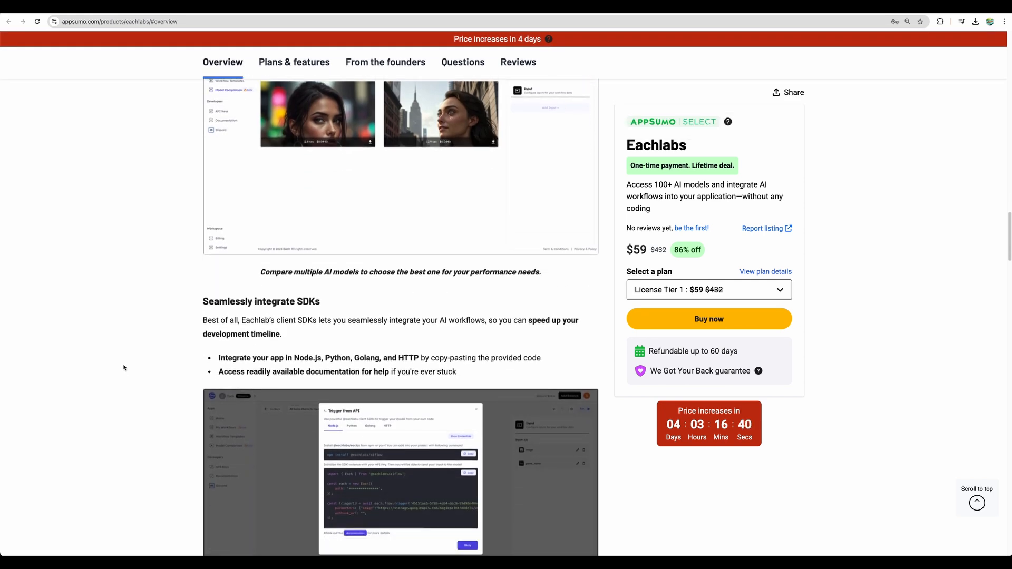
{"action": "left_click_drag", "start_coordinate": [218, 301], "coordinate": [433, 311]}
{"action": "left_click", "coordinate": [410, 302]}
Step: Examine the Plans & features table, comparing workflow limits and other features across License Tiers 1, 2 and 3
{"action": "scroll", "coordinate": [84, 251], "scroll_direction": "down", "scroll_amount": 2}
{"action": "scroll", "coordinate": [84, 251], "scroll_direction": "up", "scroll_amount": 1}
{"action": "scroll", "coordinate": [127, 224], "scroll_direction": "down", "scroll_amount": 8}
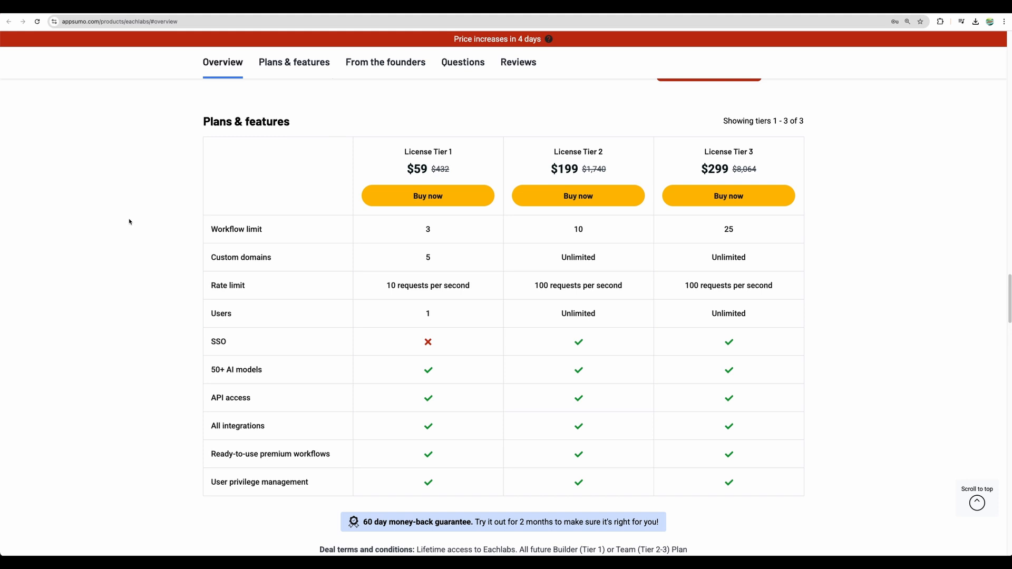
{"action": "left_click_drag", "start_coordinate": [420, 232], "coordinate": [748, 234]}
{"action": "scroll", "coordinate": [491, 261], "scroll_direction": "up", "scroll_amount": 5}
{"action": "scroll", "coordinate": [492, 285], "scroll_direction": "down", "scroll_amount": 7}
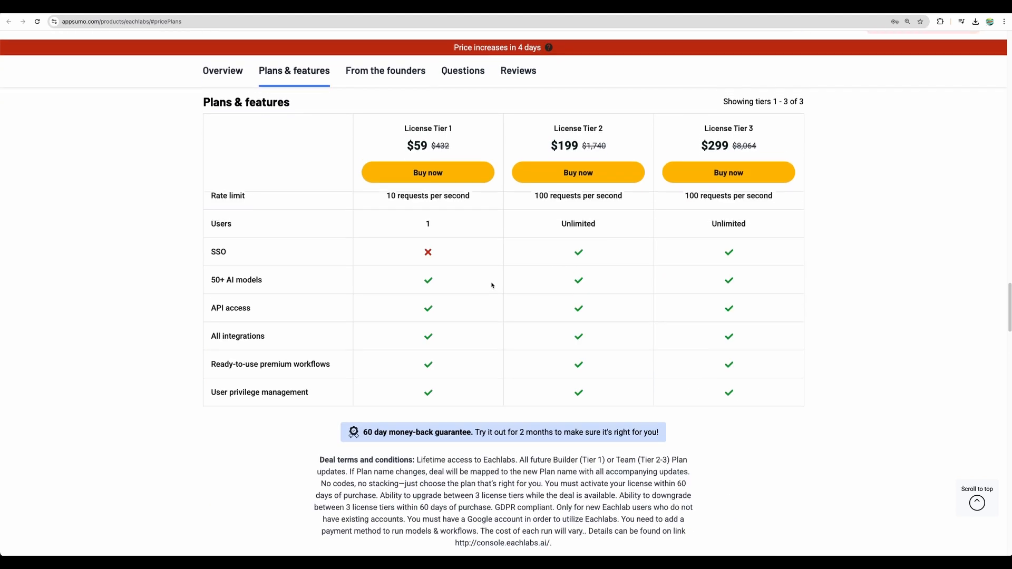
{"action": "scroll", "coordinate": [492, 286], "scroll_direction": "up", "scroll_amount": 1}
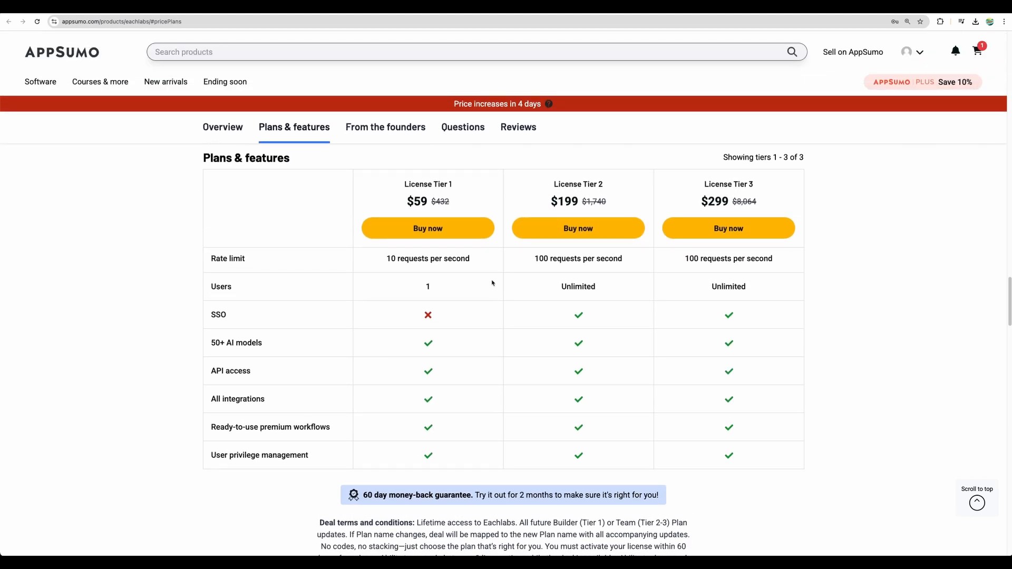
Step: Return to the beginning of the deal page and look over the product summary, TL;DR and At-a-glance sections
{"action": "scroll", "coordinate": [492, 283], "scroll_direction": "up", "scroll_amount": 20}
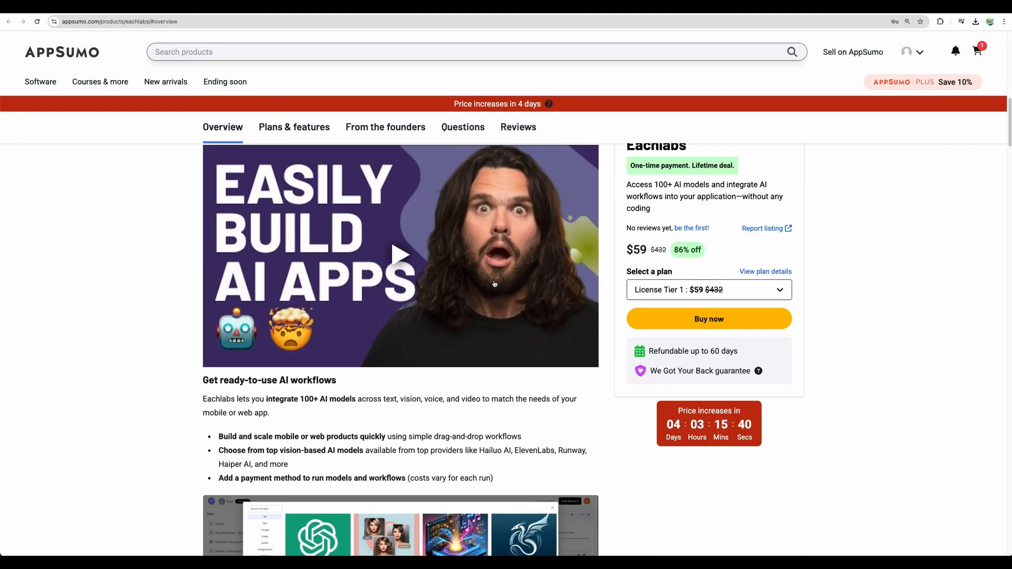
{"action": "scroll", "coordinate": [493, 281], "scroll_direction": "up", "scroll_amount": 3}
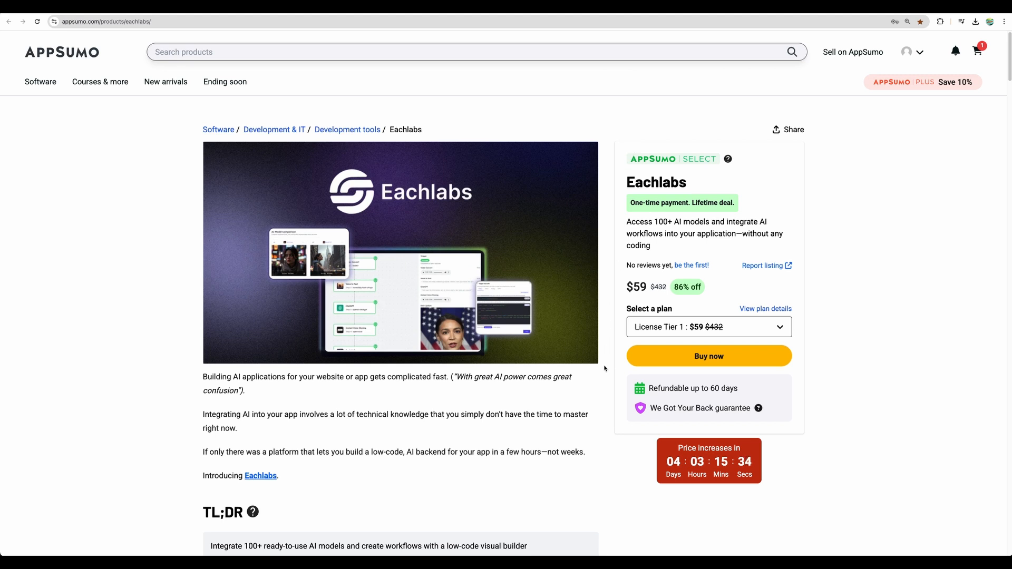
{"action": "scroll", "coordinate": [604, 368], "scroll_direction": "down", "scroll_amount": 5}
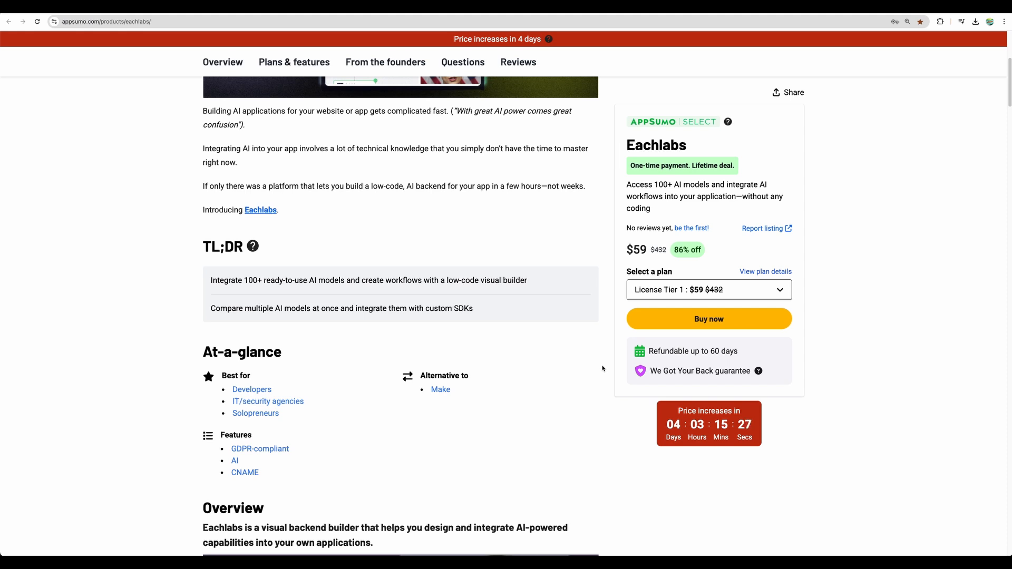
{"action": "scroll", "coordinate": [602, 368], "scroll_direction": "up", "scroll_amount": 5}
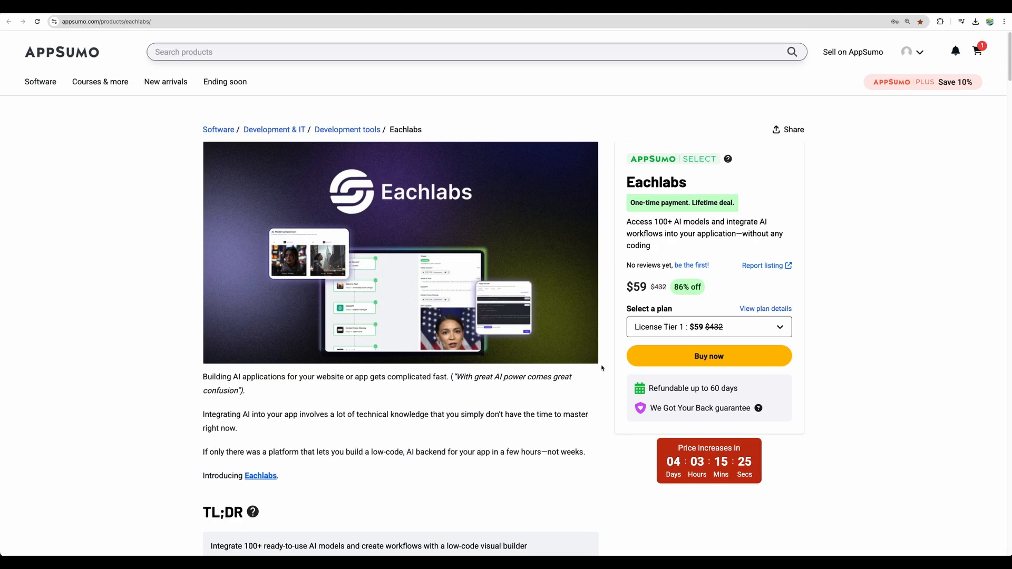